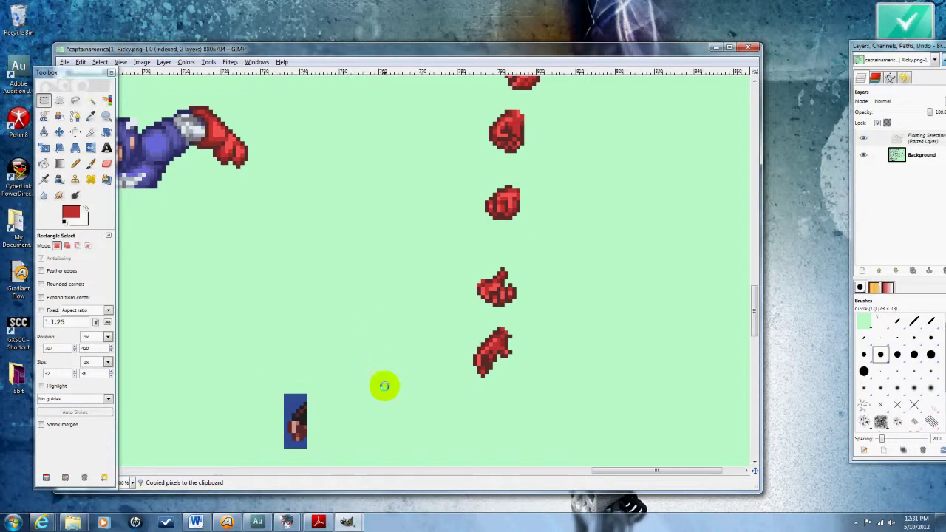
Anchor the pasted hand pieces and zoom out to see the sheet's middle.
key(ctrl+z)
key(minus)
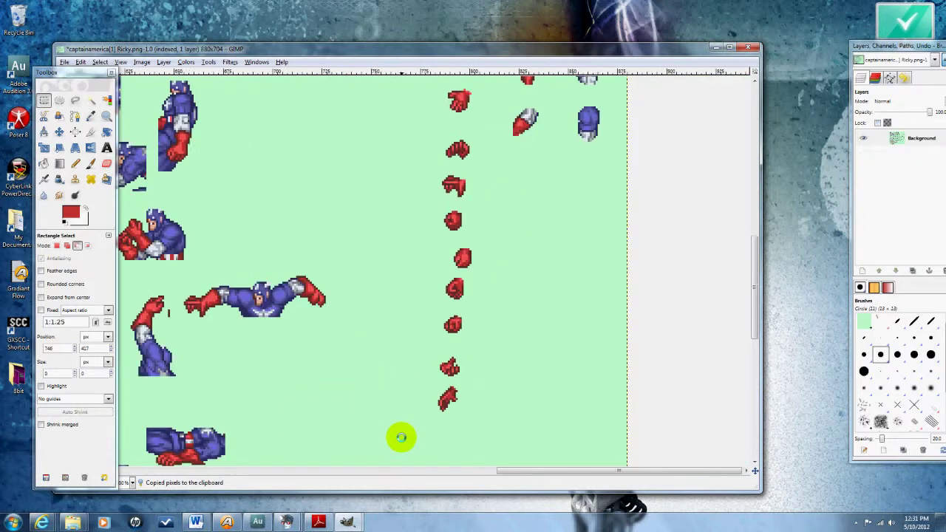
key(minus)
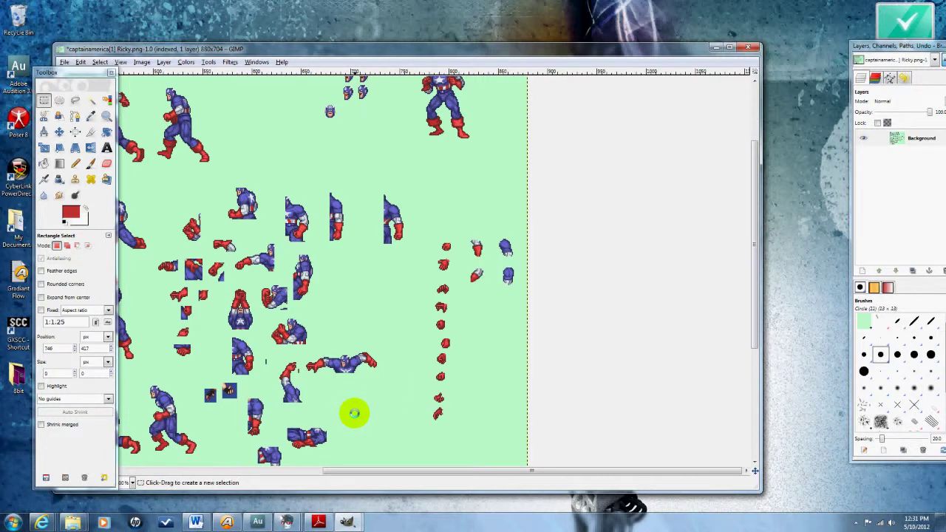
scroll(358, 417, down, 1)
scroll(492, 375, up, 2)
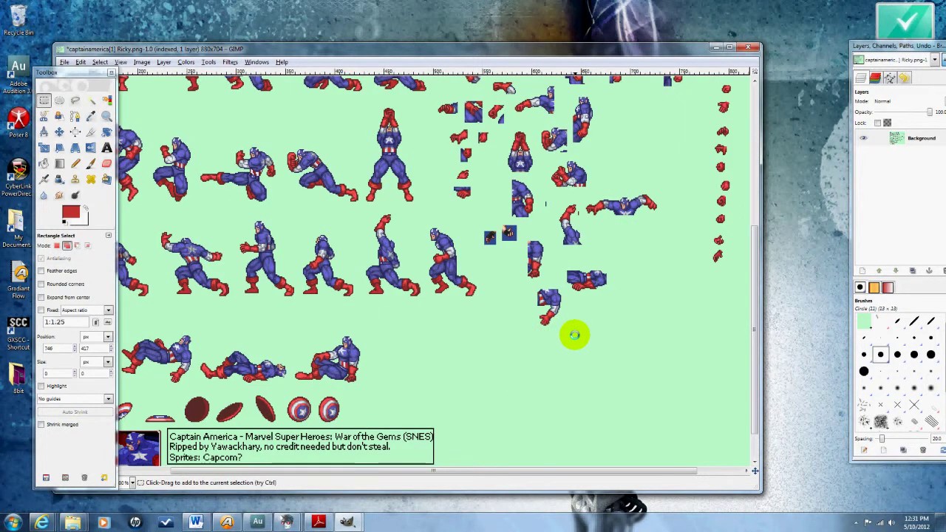
scroll(572, 332, right, 1)
Copy a patch of empty green and anchor it over the leftover fragments.
drag(434, 329, 565, 416)
key(ctrl+c)
key(ctrl+v)
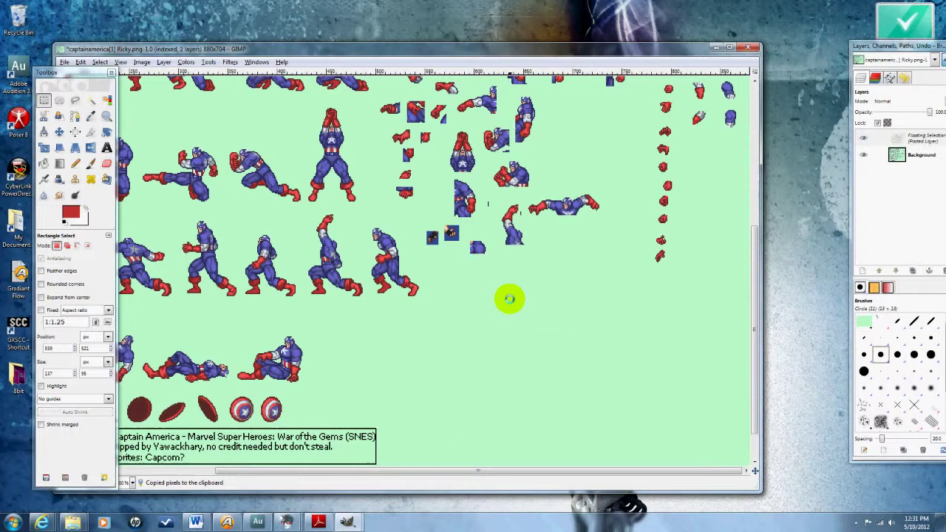
drag(490, 376, 489, 247)
scroll(589, 205, up, 3)
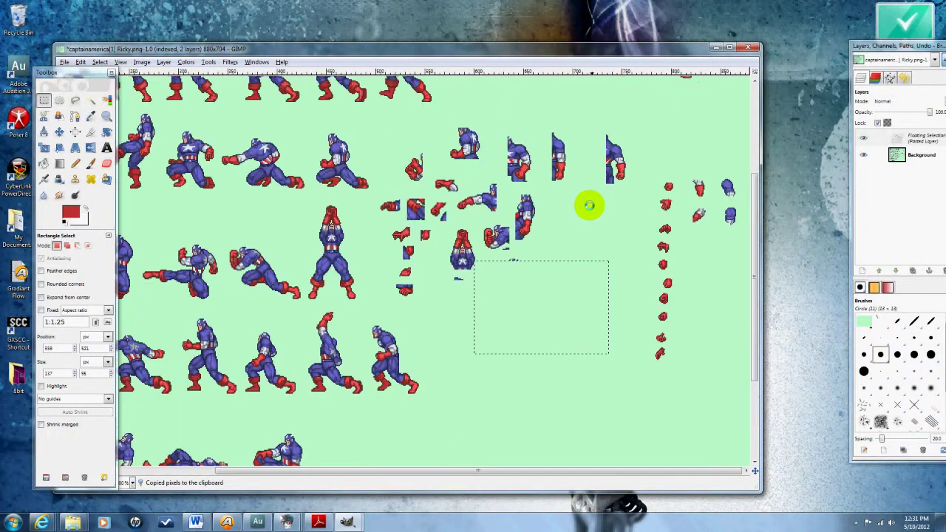
scroll(522, 433, up, 3)
drag(436, 367, 469, 290)
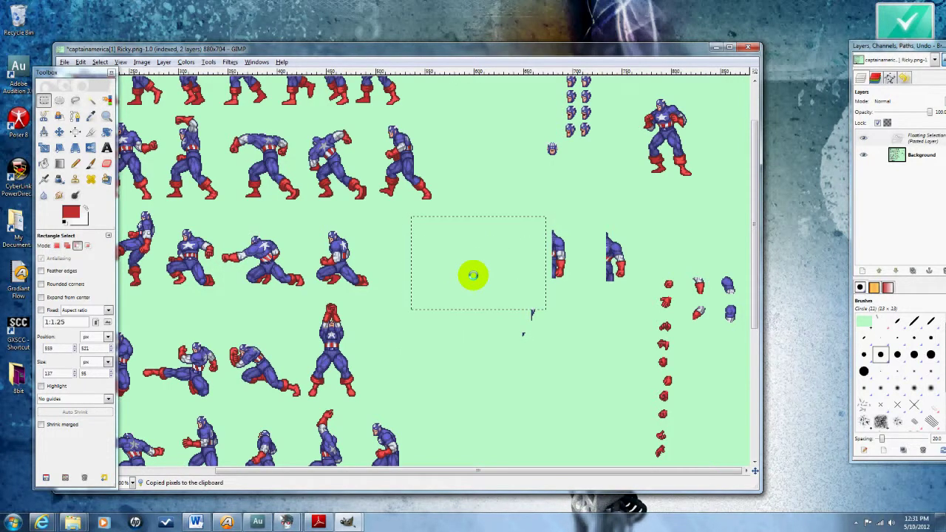
drag(470, 291, 535, 354)
click(534, 414)
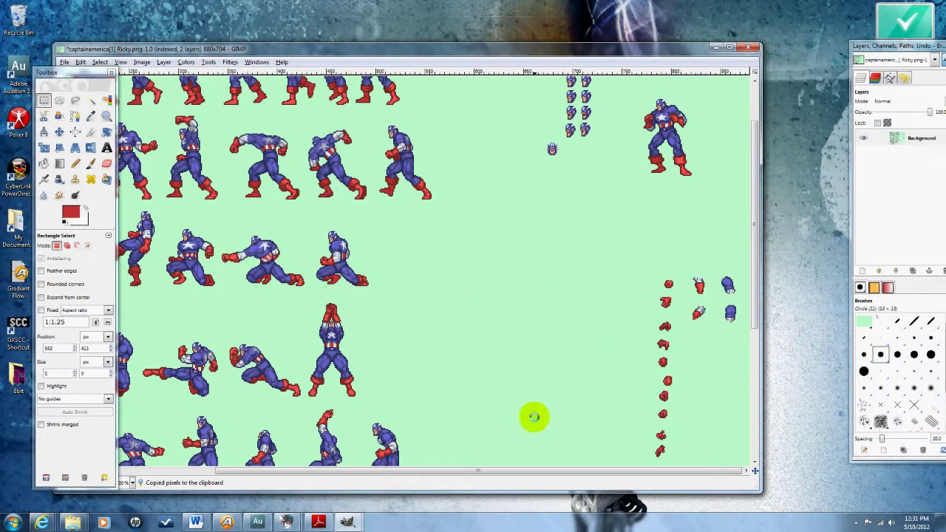
Save the sprite sheet to its PNG and scroll to the large standing figure.
click(63, 62)
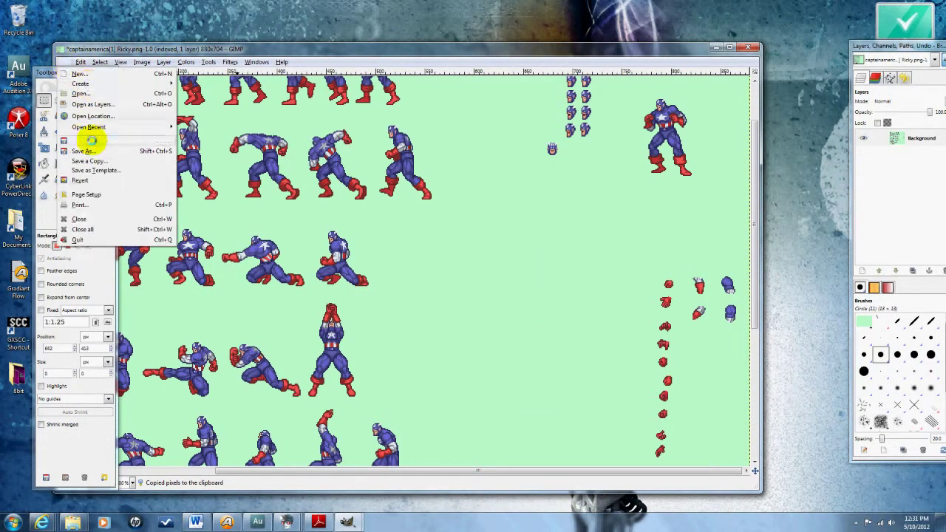
click(91, 140)
scroll(624, 216, up, 1)
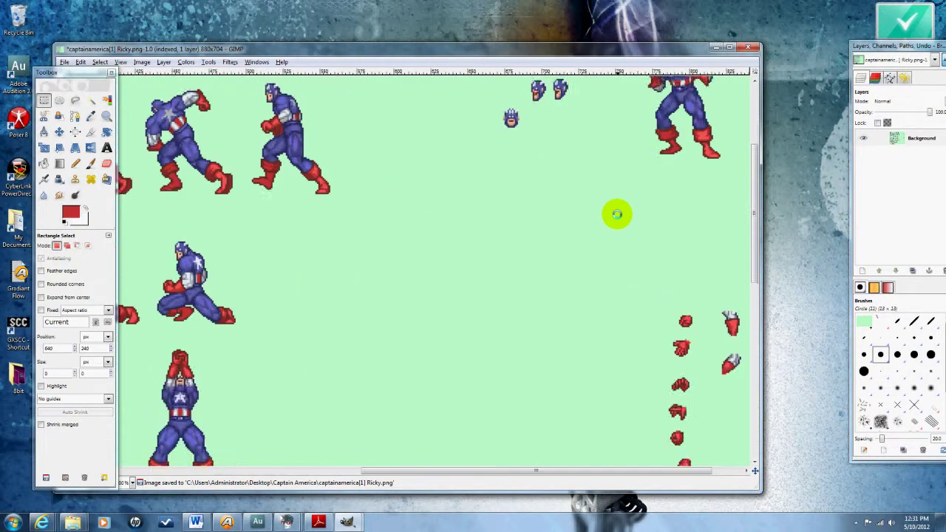
scroll(583, 192, up, 4)
scroll(676, 221, right, 2)
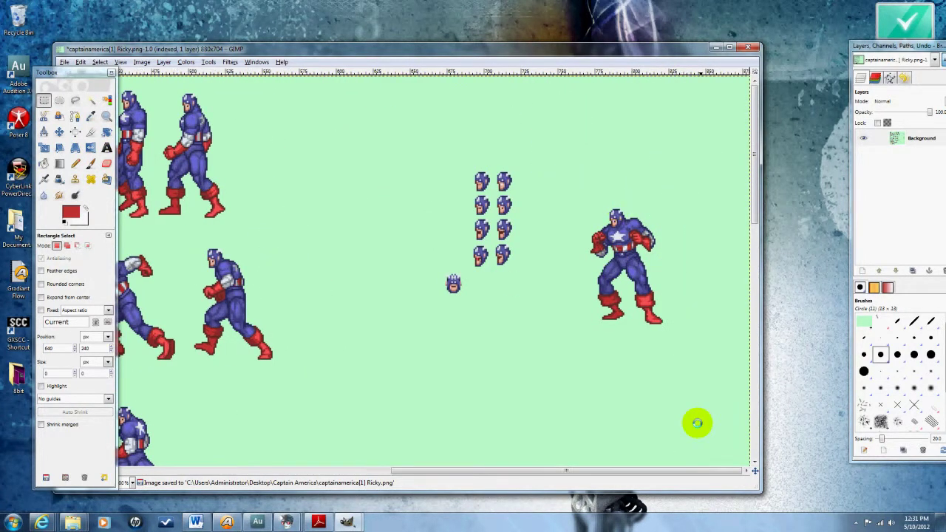
scroll(680, 369, right, 5)
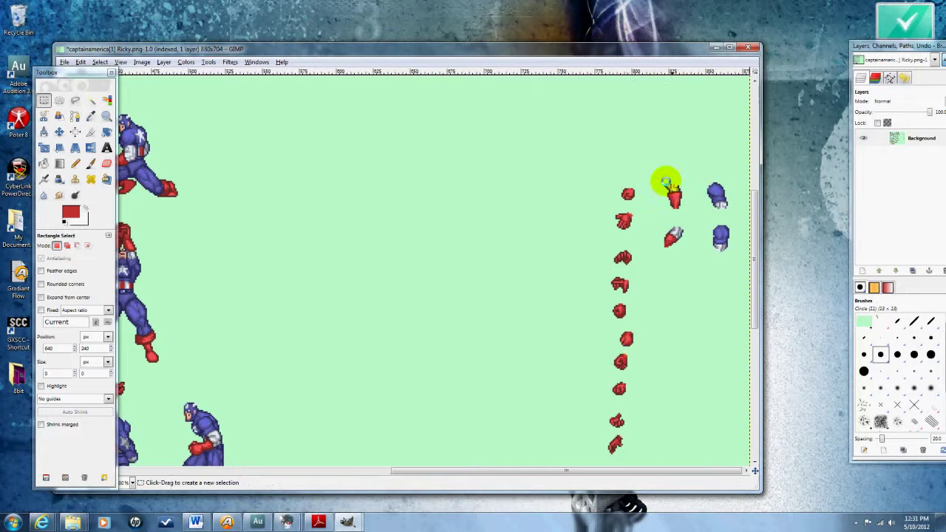
scroll(716, 215, up, 3)
scroll(700, 212, up, 2)
scroll(700, 212, up, 2)
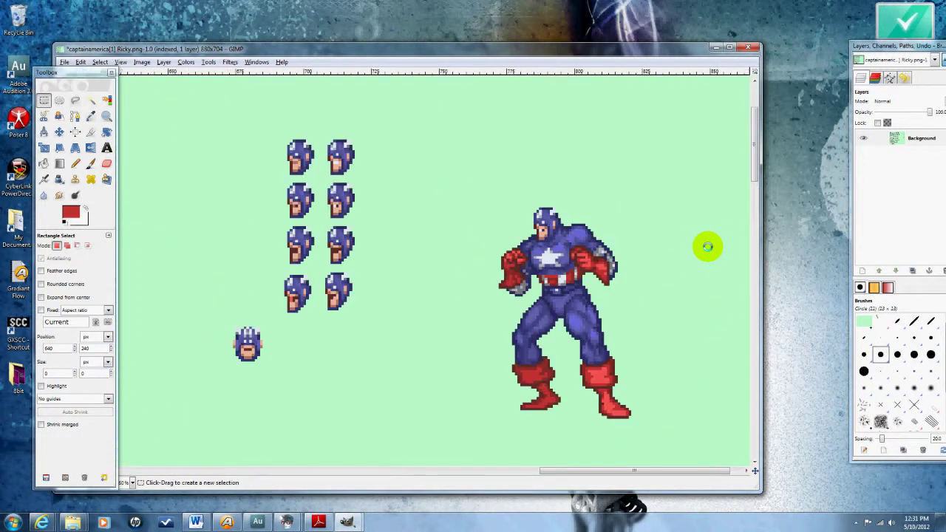
Copy the standing figure's upper body and anchor it to the lower left.
drag(481, 170, 640, 295)
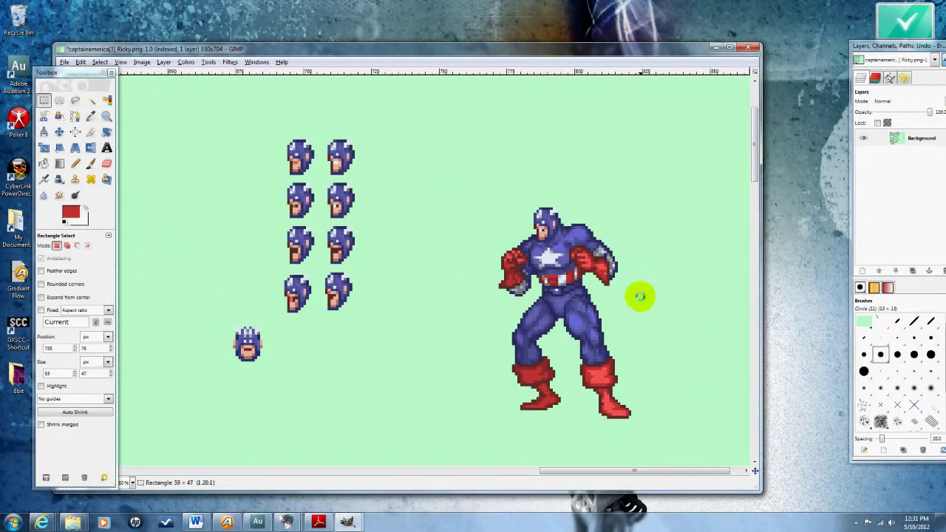
key(ctrl+c)
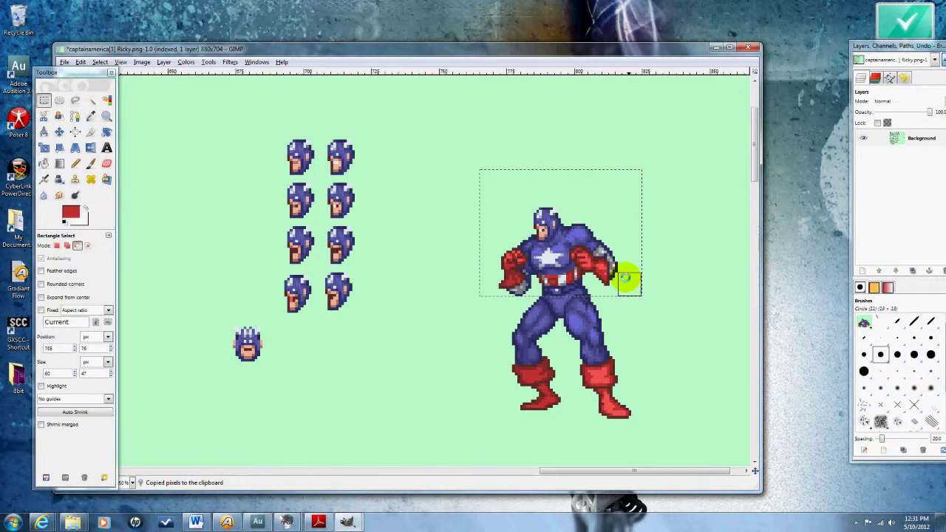
key(ctrl+v)
scroll(462, 355, down, 5)
drag(429, 198, 291, 301)
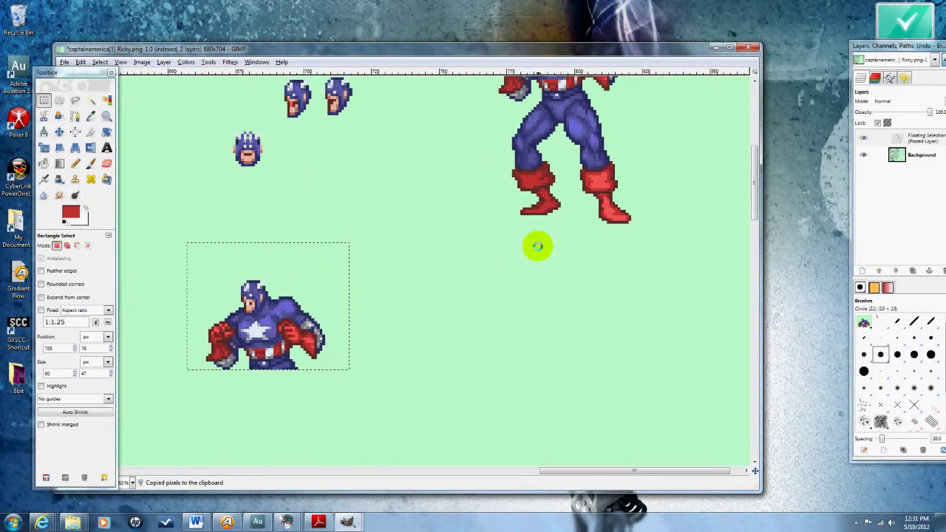
click(705, 259)
Copy the standing figure's legs and anchor them below the original.
drag(473, 90, 720, 259)
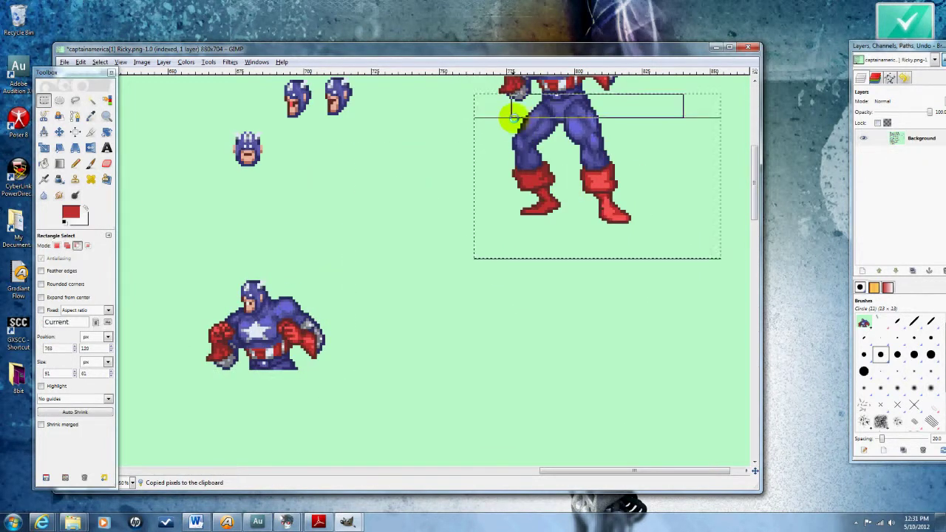
key(ctrl+c)
key(ctrl+v)
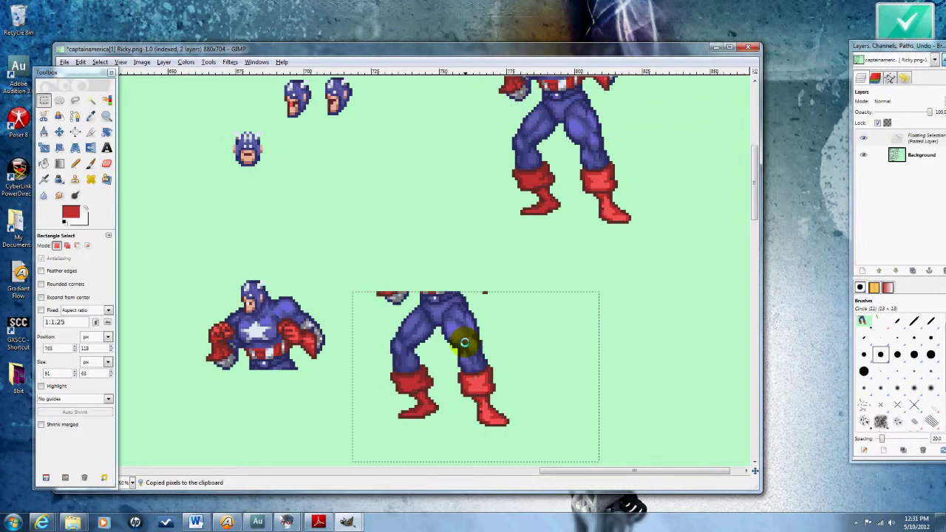
drag(463, 401, 461, 392)
click(415, 245)
scroll(349, 364, up, 1)
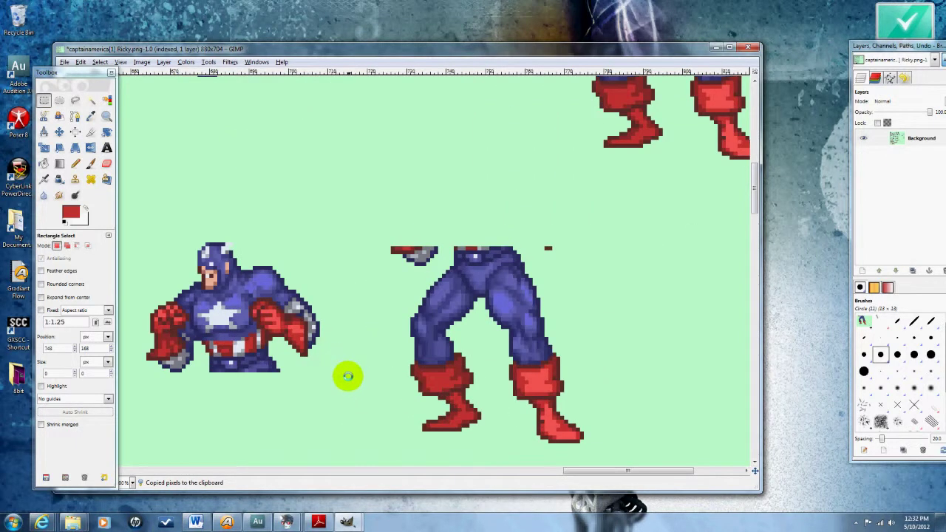
Pencil background green over the gun pixels by the legs and under the torso.
click(75, 163)
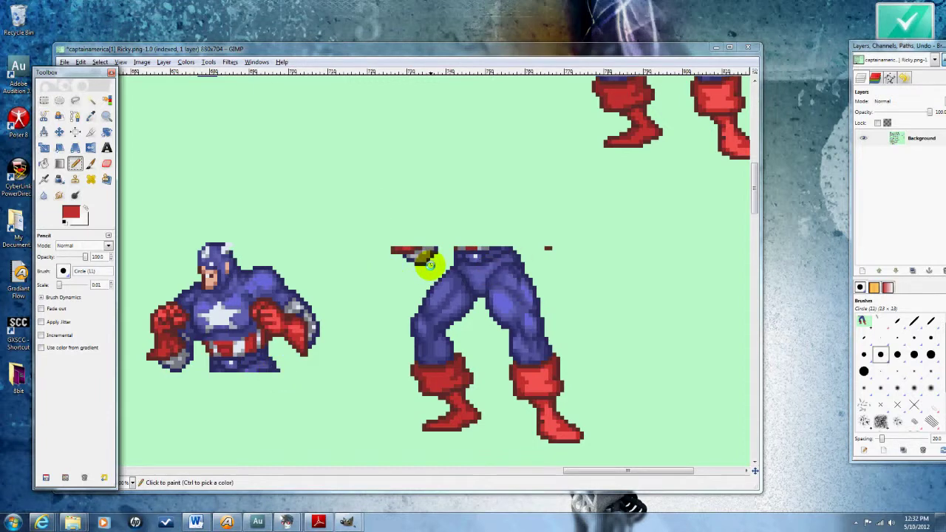
ctrl+click(391, 256)
mouse_move(391, 256)
mouse_down()
mouse_move(407, 241)
mouse_move(424, 244)
mouse_move(411, 257)
mouse_move(429, 264)
mouse_up()
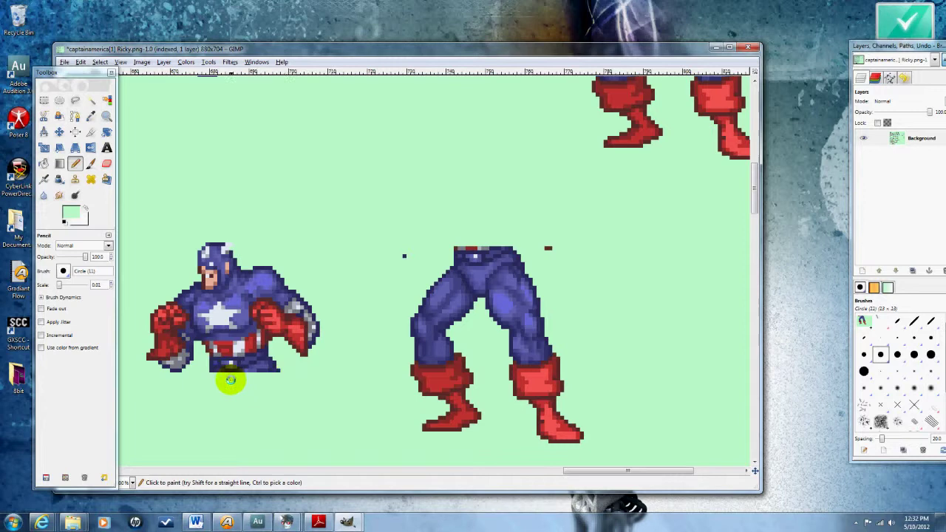
scroll(222, 379, up, 1)
scroll(218, 376, up, 1)
mouse_move(210, 356)
mouse_down()
mouse_move(303, 354)
mouse_move(337, 334)
mouse_move(380, 338)
mouse_move(395, 357)
mouse_up()
Clear the white and dark belt rows at the legs' waist with background green.
ctrl+scroll(401, 363, down, 2)
scroll(647, 308, up, 3)
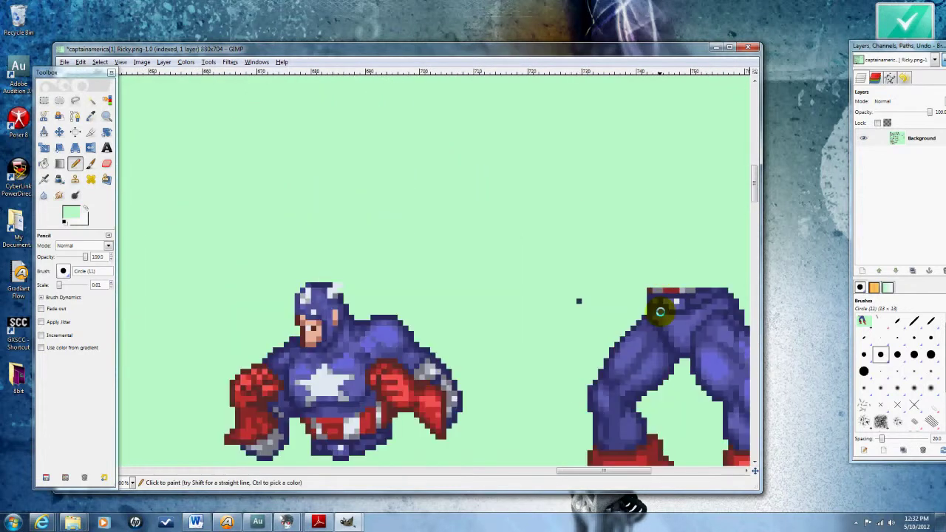
scroll(664, 319, right, 3)
ctrl+scroll(545, 323, up, 2)
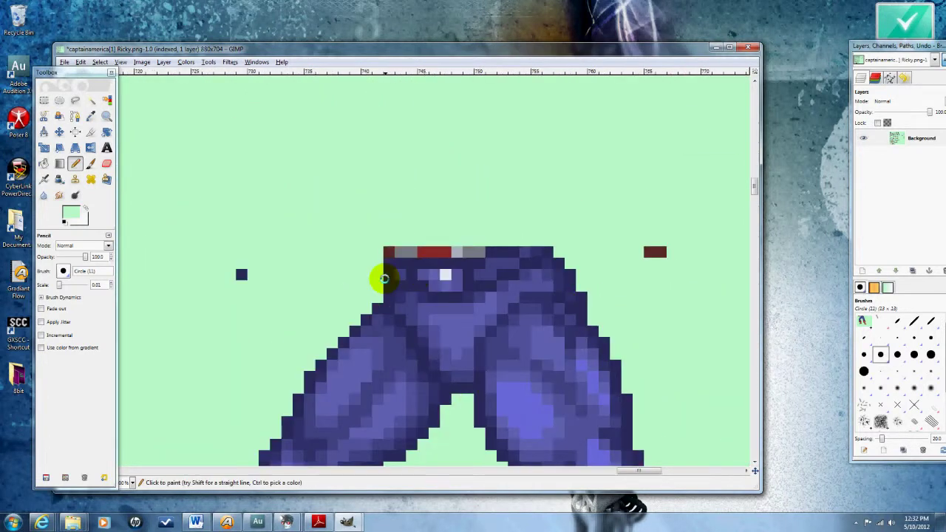
ctrl+click(396, 289)
click(389, 286)
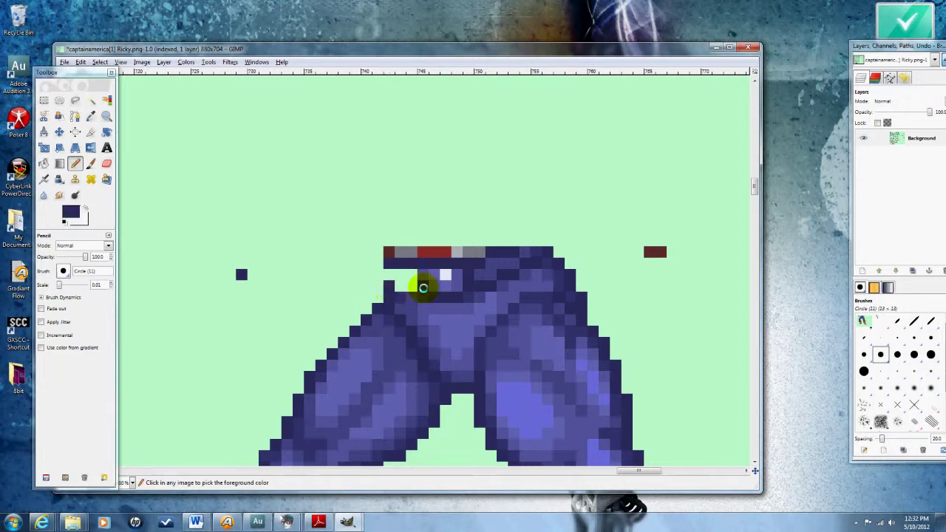
drag(410, 281, 480, 284)
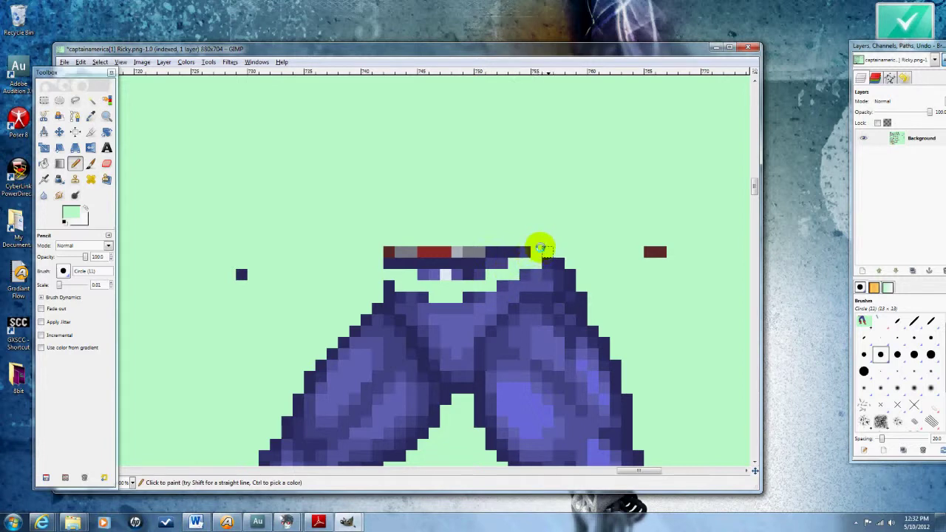
mouse_move(541, 249)
mouse_down()
mouse_move(484, 268)
mouse_move(460, 249)
mouse_move(463, 261)
mouse_move(391, 258)
mouse_move(277, 276)
mouse_move(239, 268)
mouse_up()
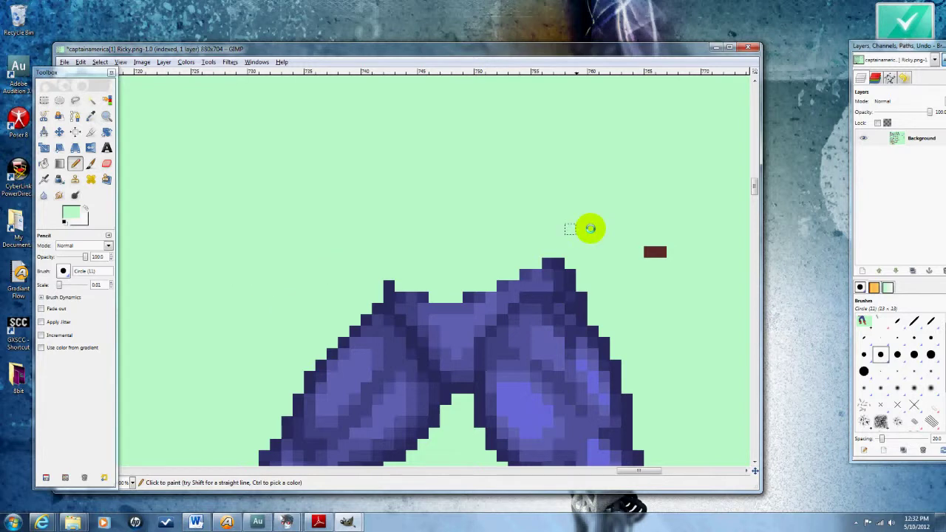
Outline the waistband top in navy and fill its green notches with blue.
key(ctrl)
ctrl+click(388, 284)
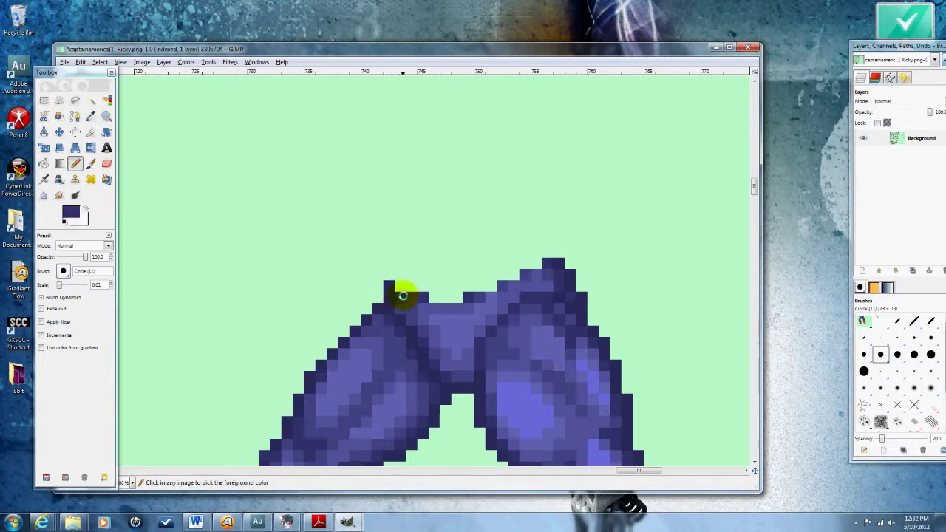
mouse_move(404, 287)
mouse_down()
mouse_move(423, 284)
mouse_move(433, 302)
mouse_move(458, 279)
mouse_up()
ctrl+click(433, 302)
ctrl+click(445, 307)
ctrl+click(470, 295)
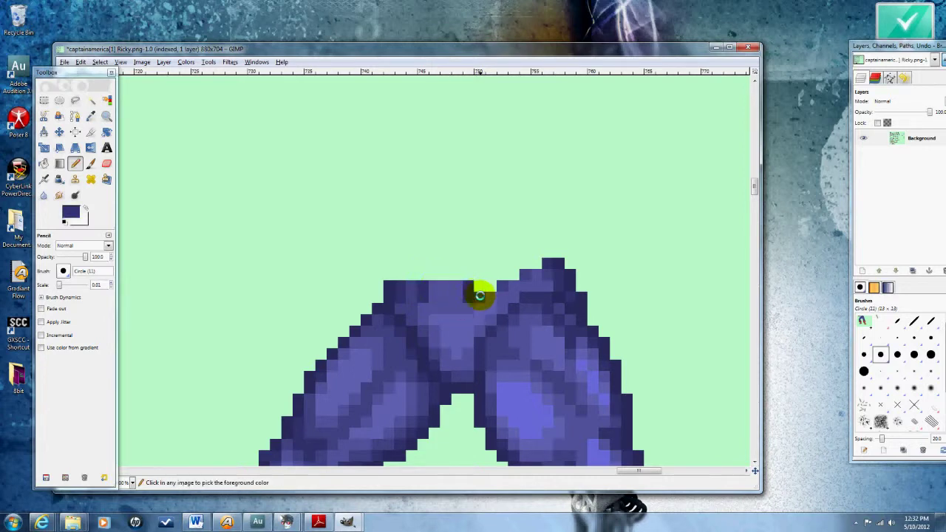
click(501, 276)
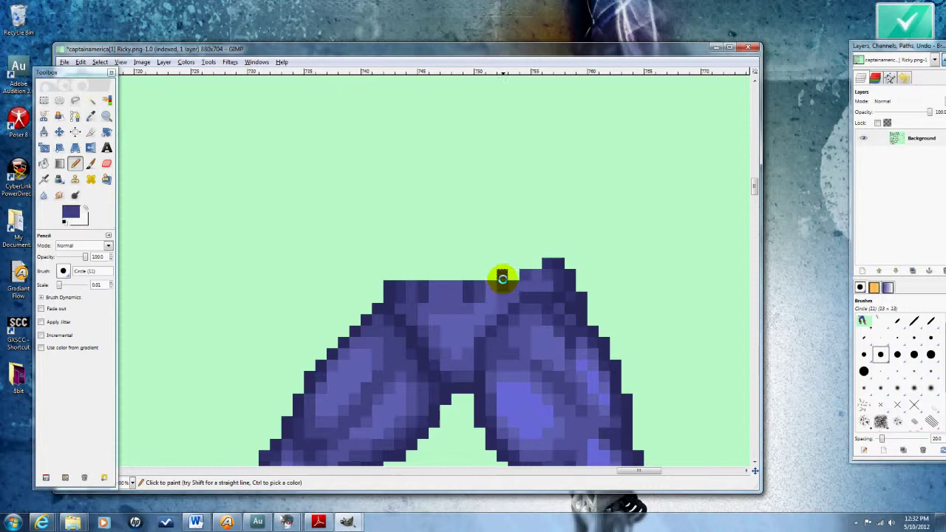
click(514, 274)
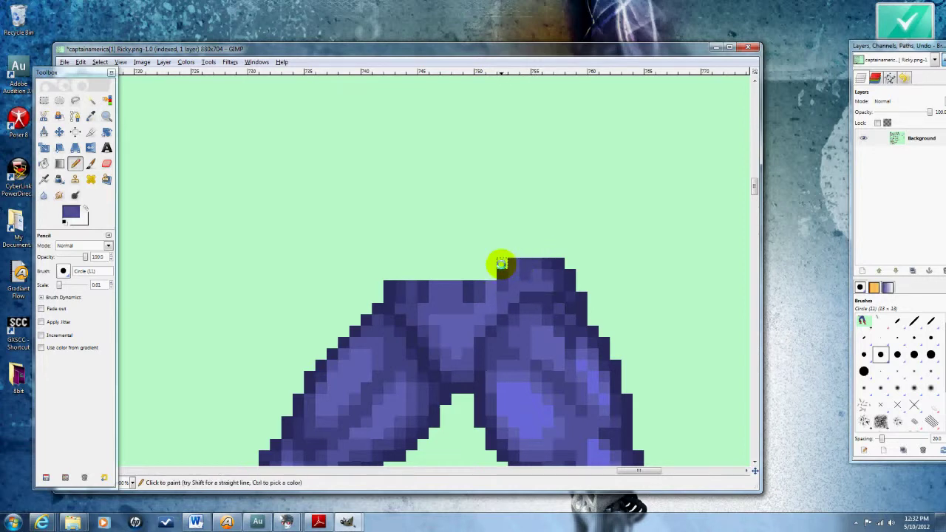
Add navy outline pixels along the legs' top row, undoing misplaced ones.
ctrl+click(475, 281)
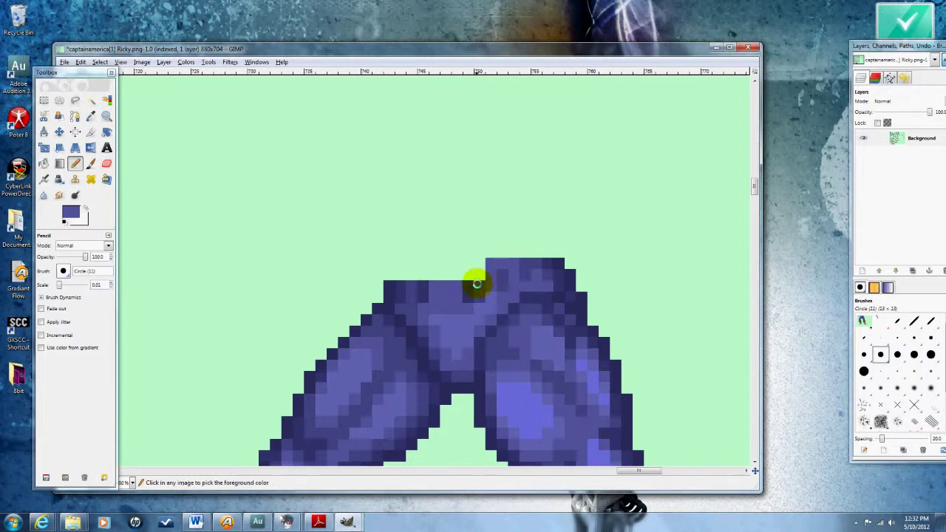
click(470, 266)
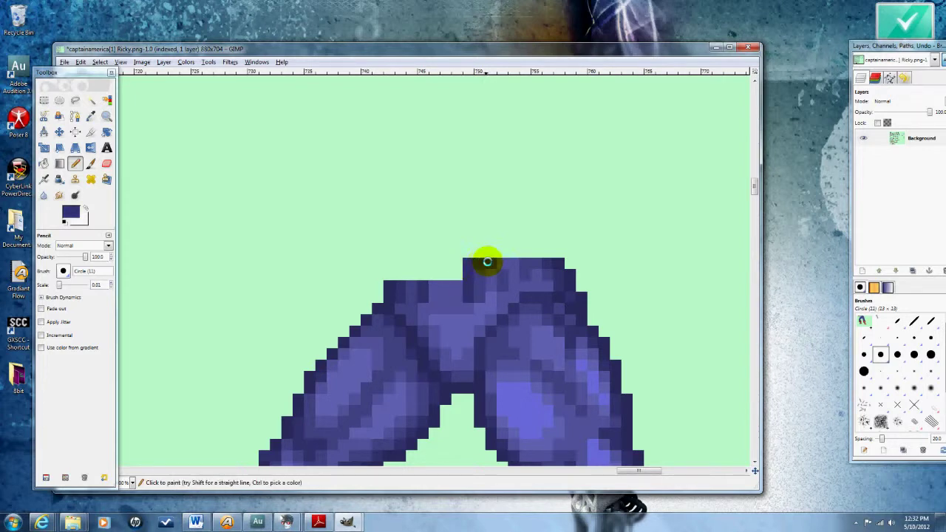
click(451, 264)
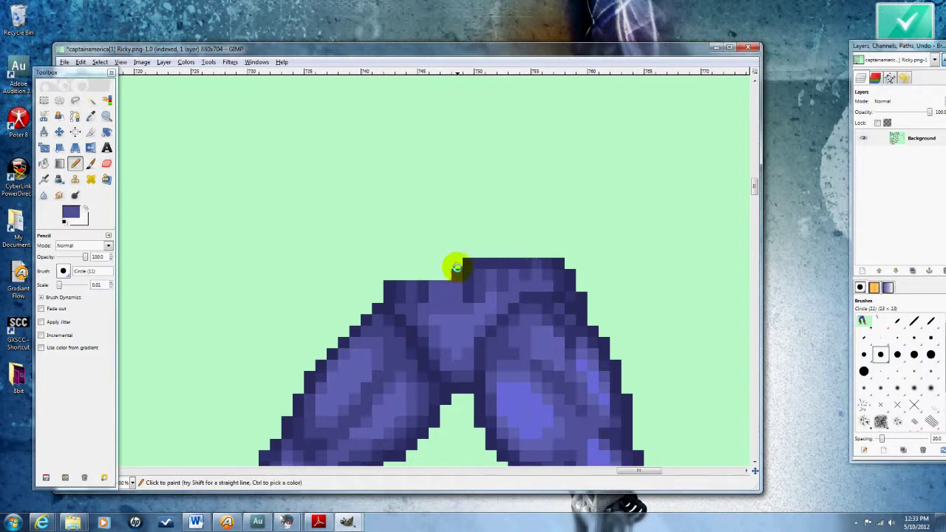
ctrl+click(436, 268)
key(ctrl+z)
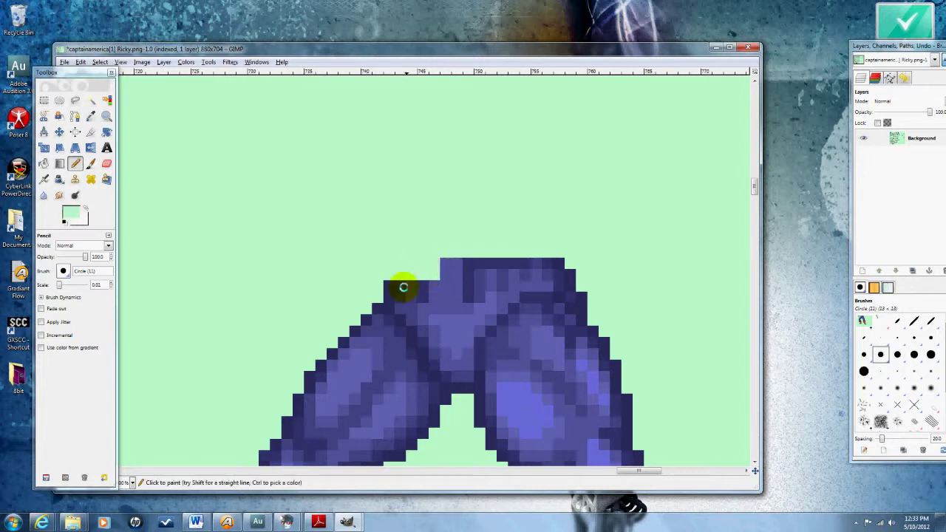
ctrl+click(408, 283)
click(408, 279)
click(412, 264)
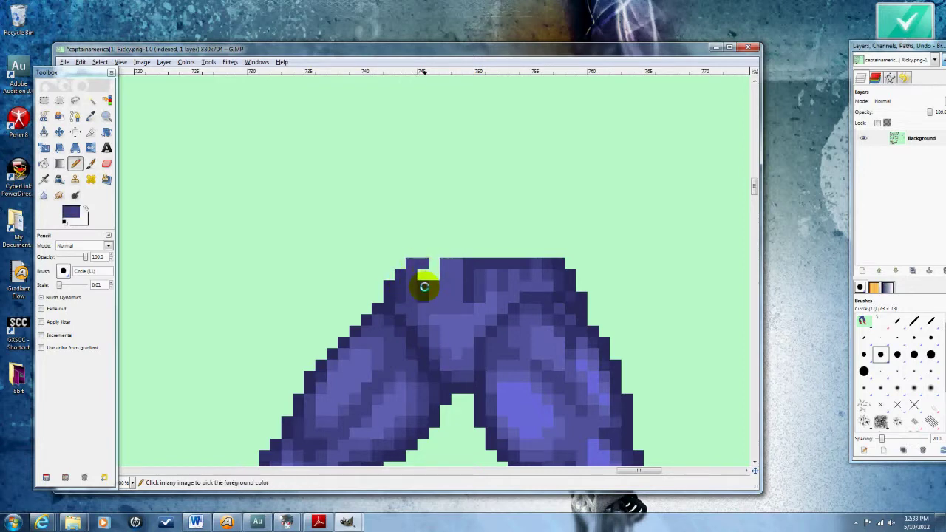
click(432, 267)
Recolour some top-row pixels medium purple and draw a navy row across the top.
ctrl+click(435, 285)
click(465, 269)
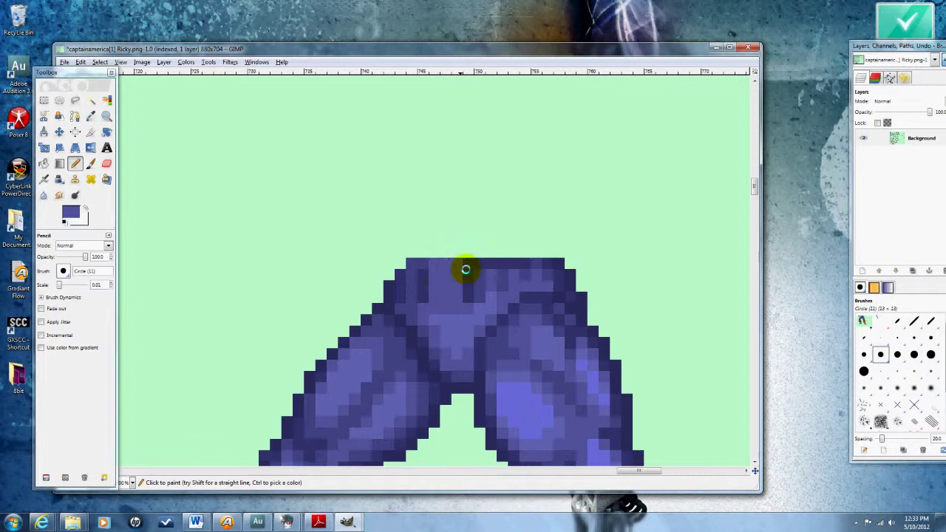
ctrl+click(471, 261)
mouse_move(443, 252)
mouse_down()
mouse_move(523, 249)
mouse_move(433, 243)
mouse_move(453, 232)
mouse_move(545, 249)
mouse_move(519, 235)
mouse_up()
ctrl+scroll(425, 246, down, 2)
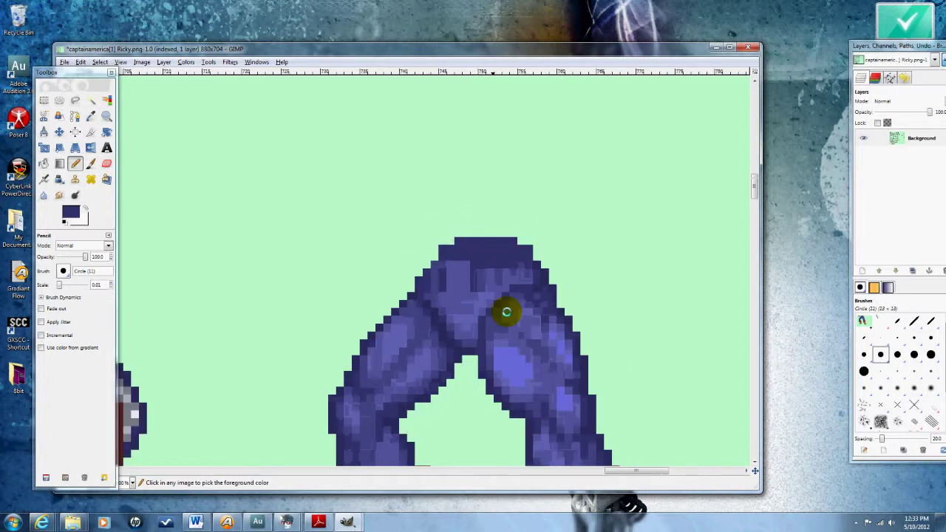
ctrl+scroll(507, 310, down, 1)
Select and delete the torso sprite's left fist and right arm areas.
shift+scroll(436, 360, left, 3)
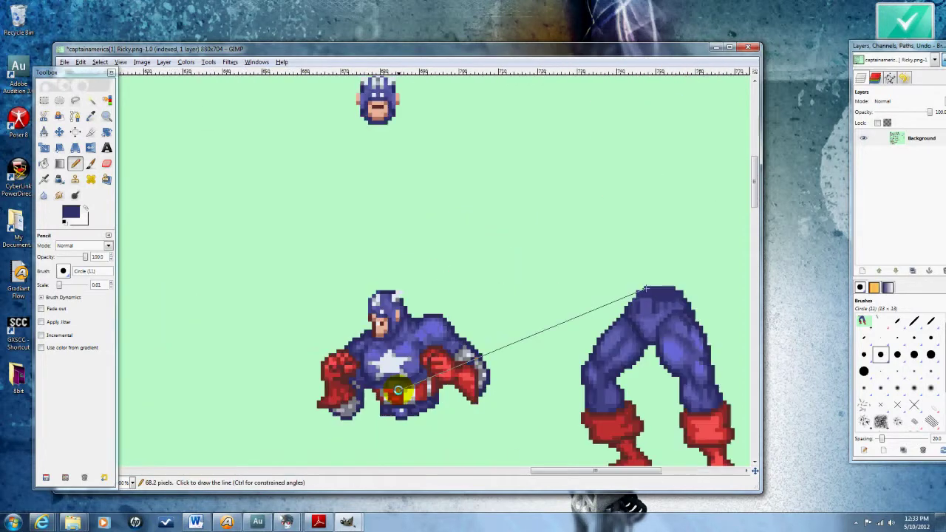
scroll(447, 447, down, 2)
ctrl+scroll(458, 380, up, 1)
ctrl+scroll(443, 343, up, 1)
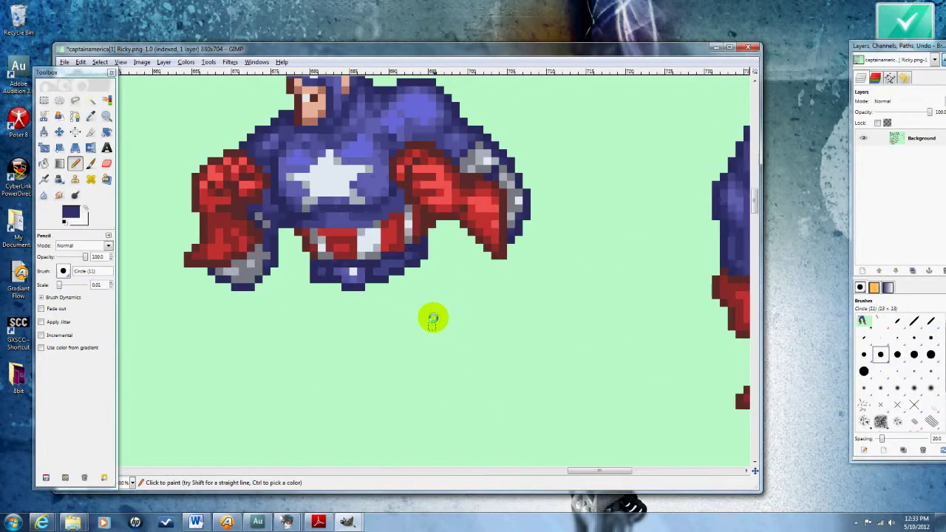
scroll(425, 321, up, 1)
click(44, 99)
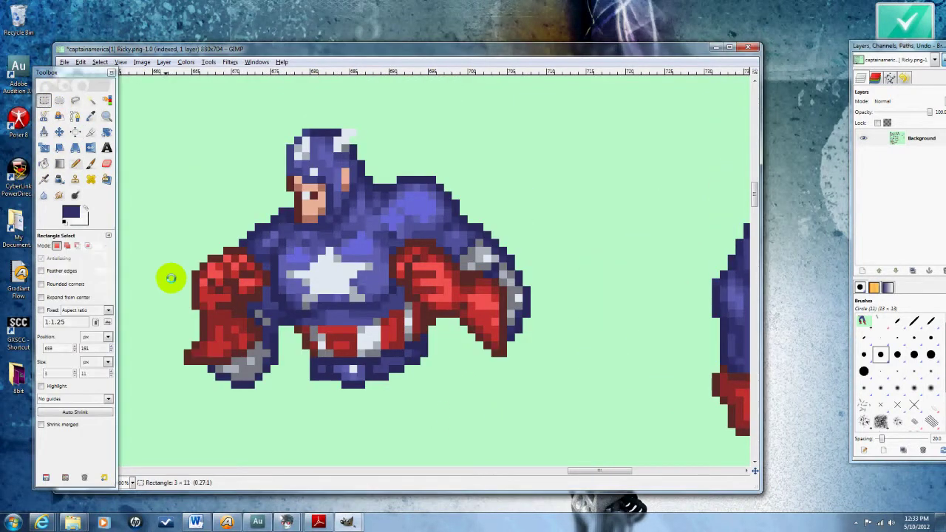
drag(144, 144, 268, 427)
key(Delete)
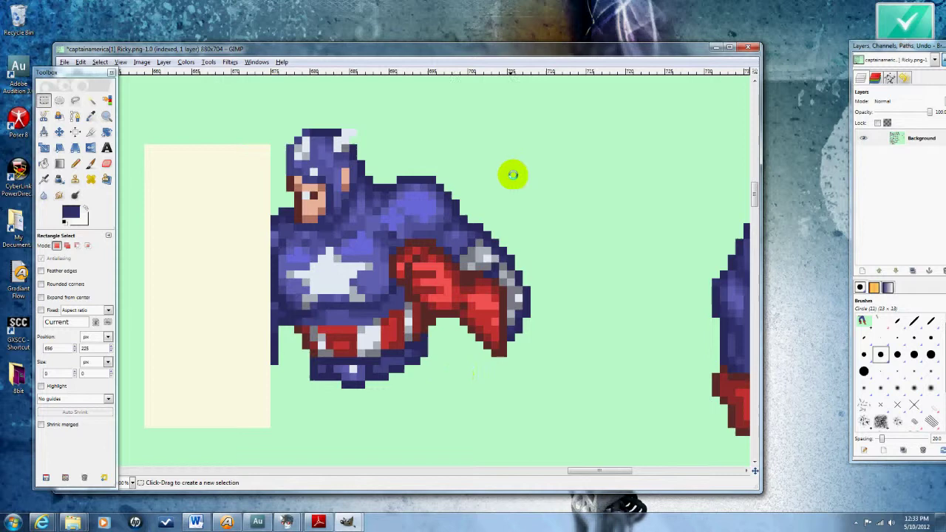
drag(553, 106, 430, 364)
key(Delete)
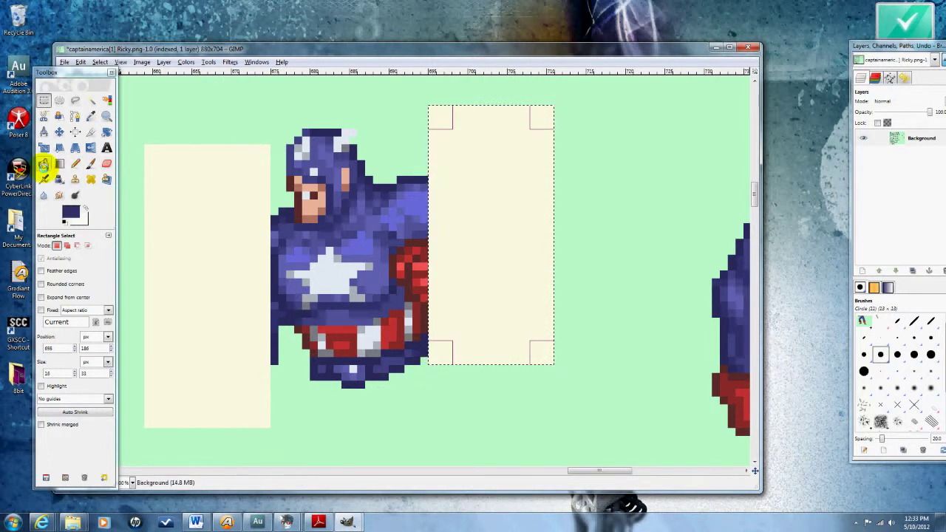
Bucket-fill both cleared areas with the background green.
click(75, 163)
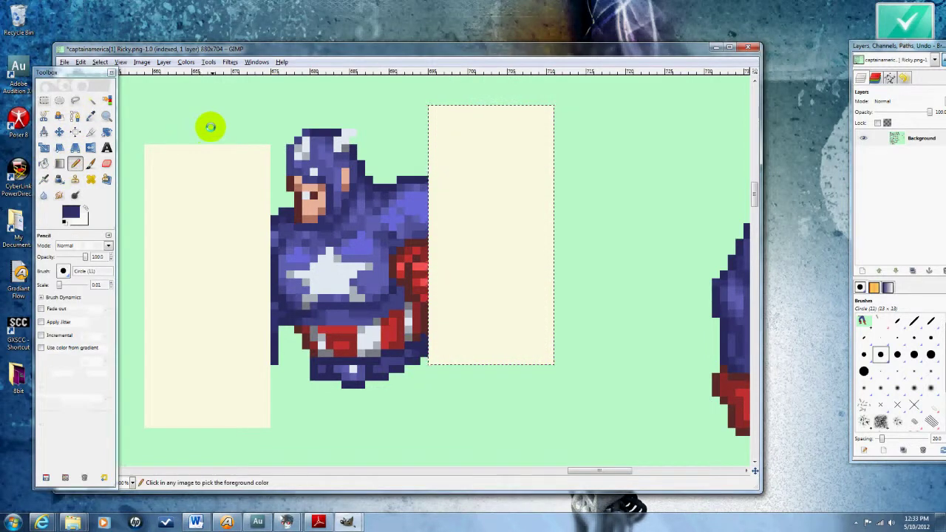
ctrl+click(211, 127)
click(44, 163)
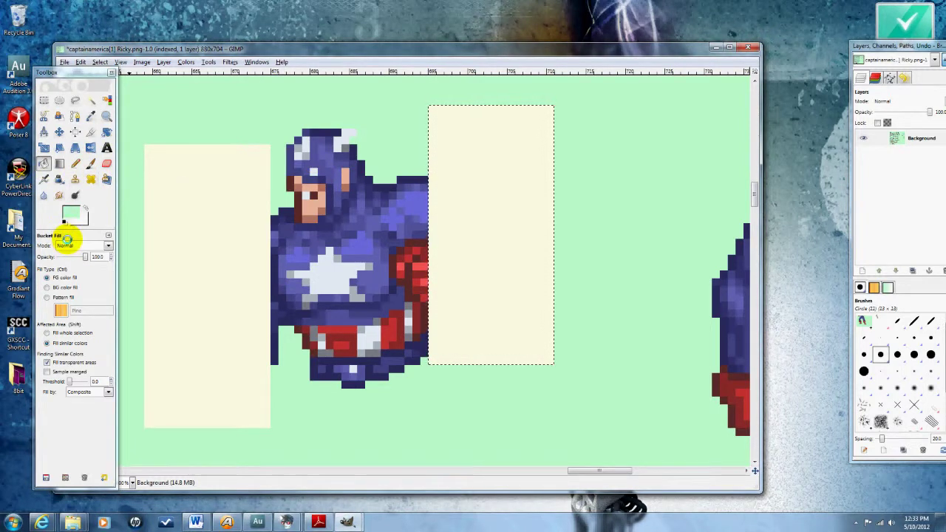
click(476, 220)
click(45, 98)
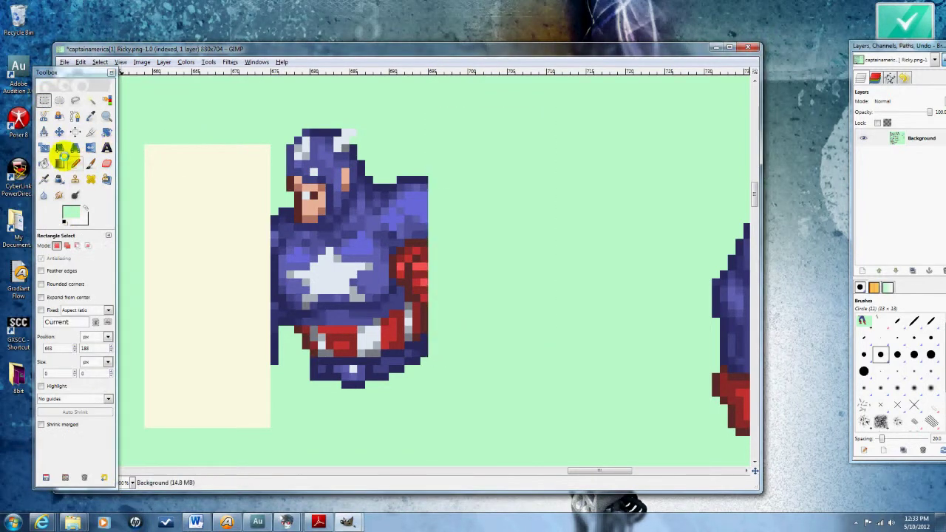
click(44, 99)
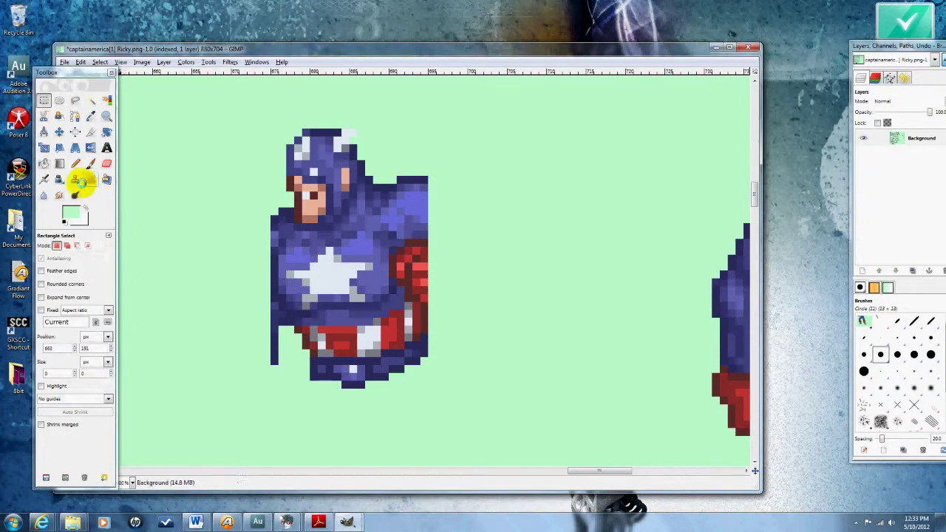
click(75, 164)
Paint out the leftover cape strip and trim the right shoulder edge in green.
drag(271, 362, 277, 326)
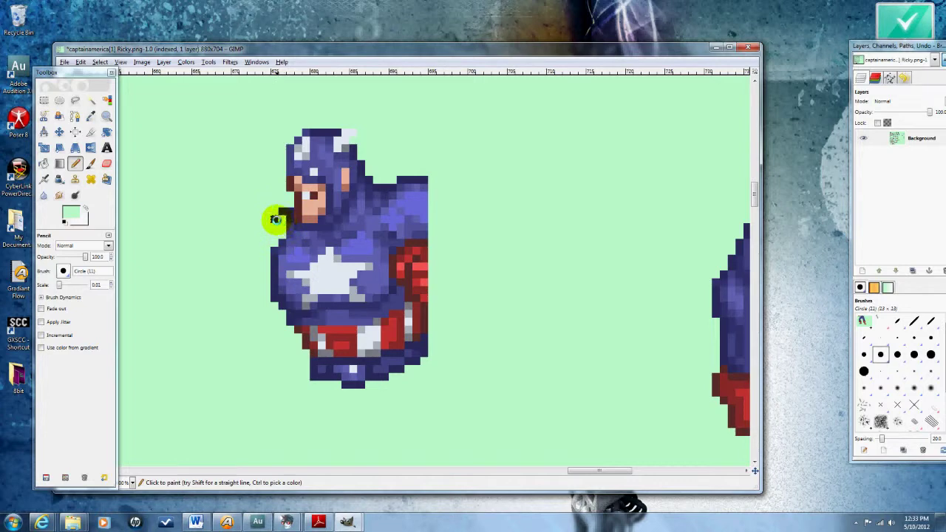
ctrl+scroll(370, 362, down, 1)
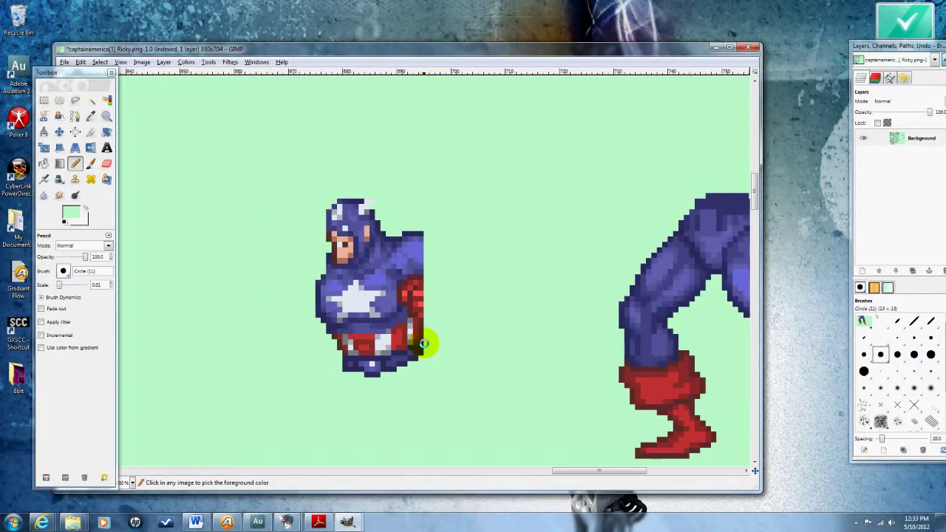
ctrl+scroll(437, 323, down, 1)
ctrl+scroll(436, 303, up, 2)
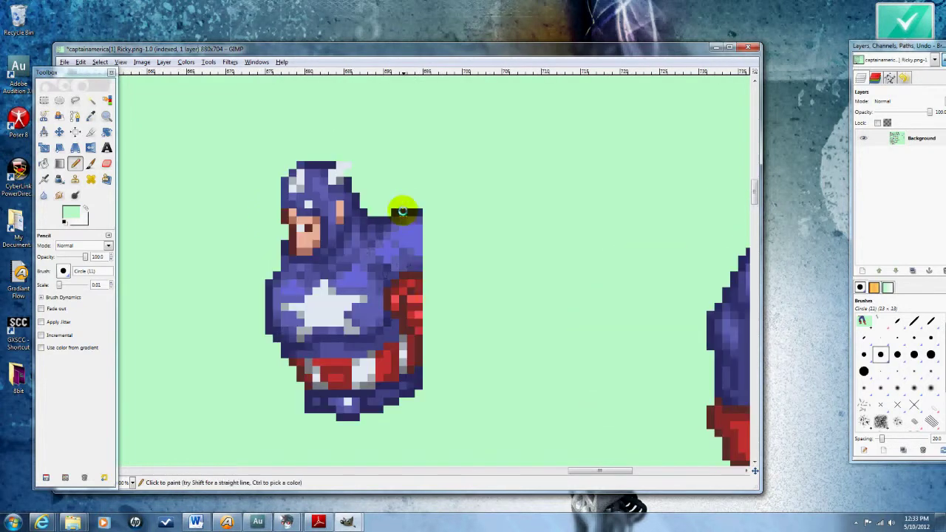
click(397, 212)
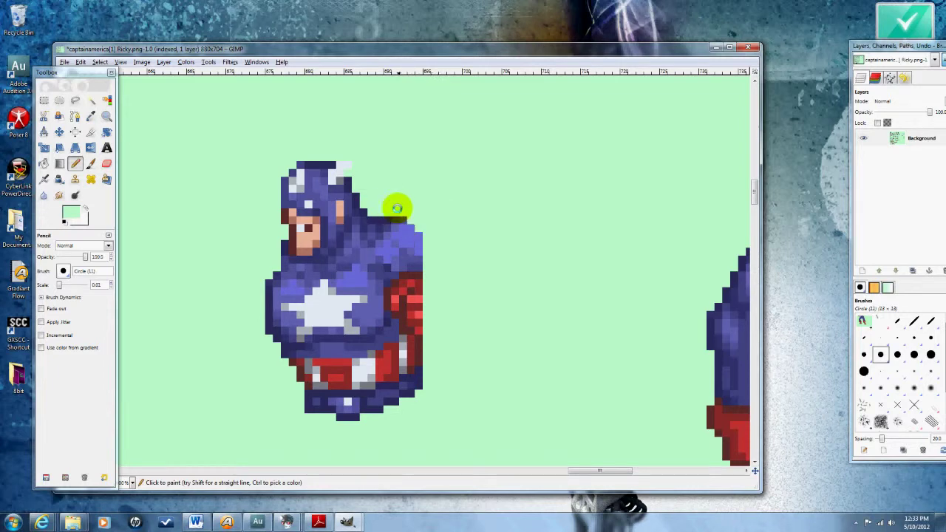
drag(414, 231, 423, 272)
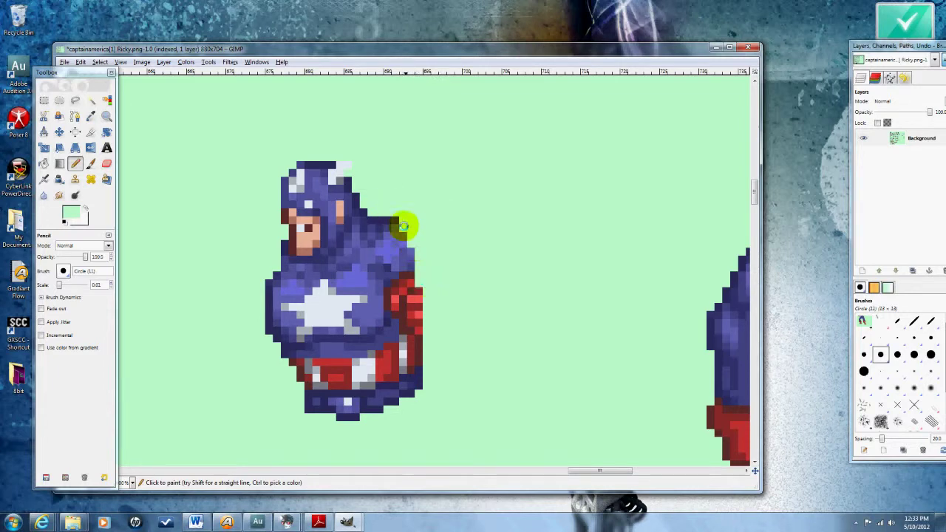
ctrl+scroll(464, 315, down, 2)
ctrl+scroll(497, 350, down, 2)
ctrl+scroll(498, 351, down, 1)
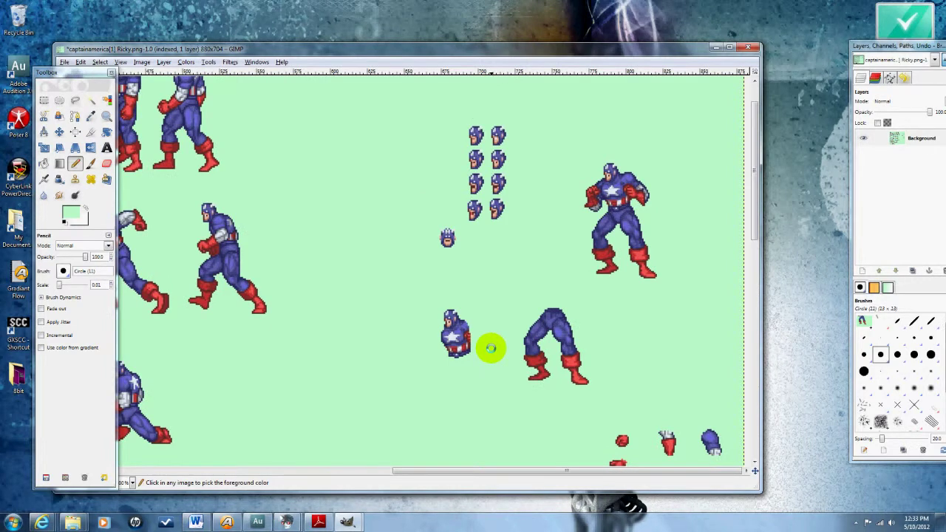
ctrl+scroll(491, 348, up, 2)
ctrl+scroll(458, 340, up, 2)
ctrl+scroll(428, 338, up, 1)
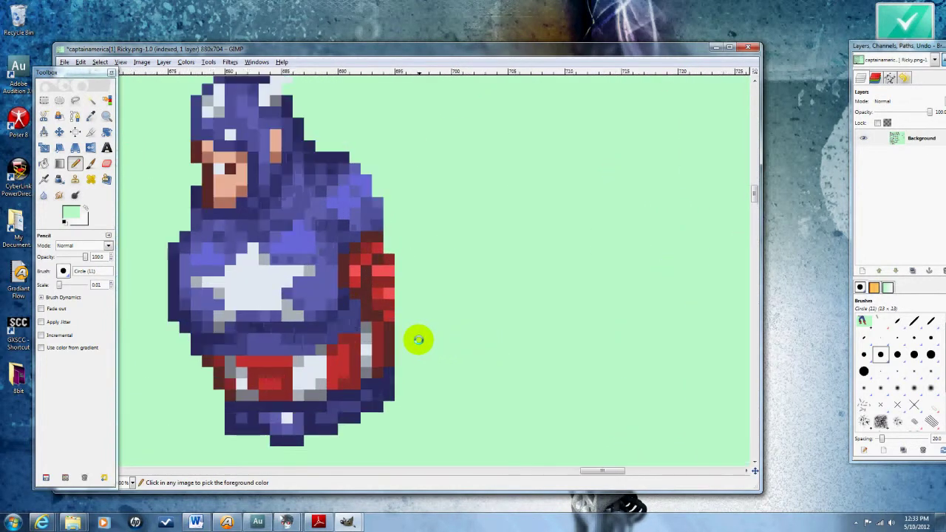
Sample the sprite's navy, purple-blue and finally dark maroon colours.
ctrl+click(334, 302)
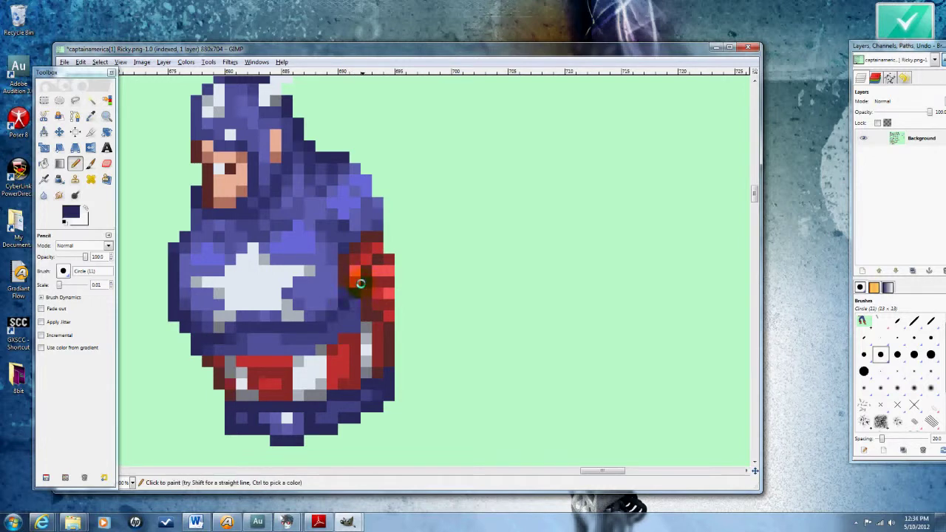
ctrl+click(345, 281)
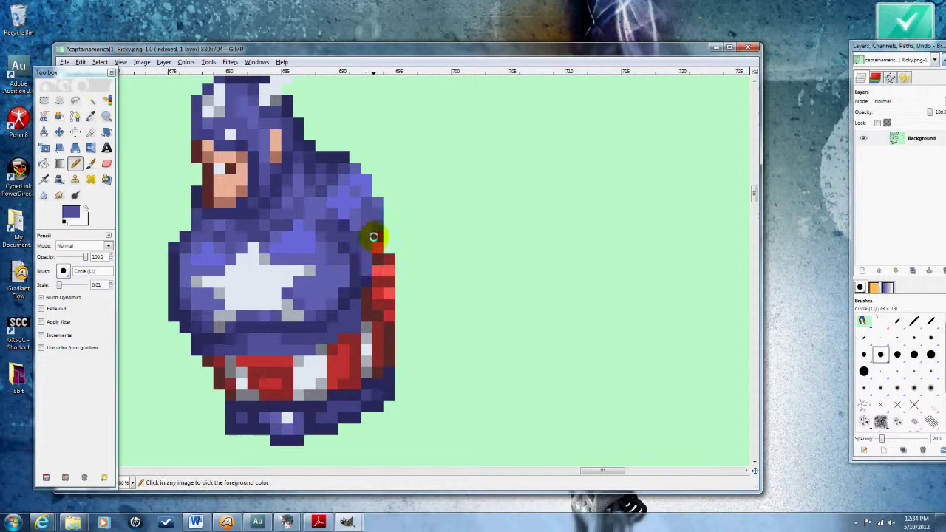
ctrl+click(372, 236)
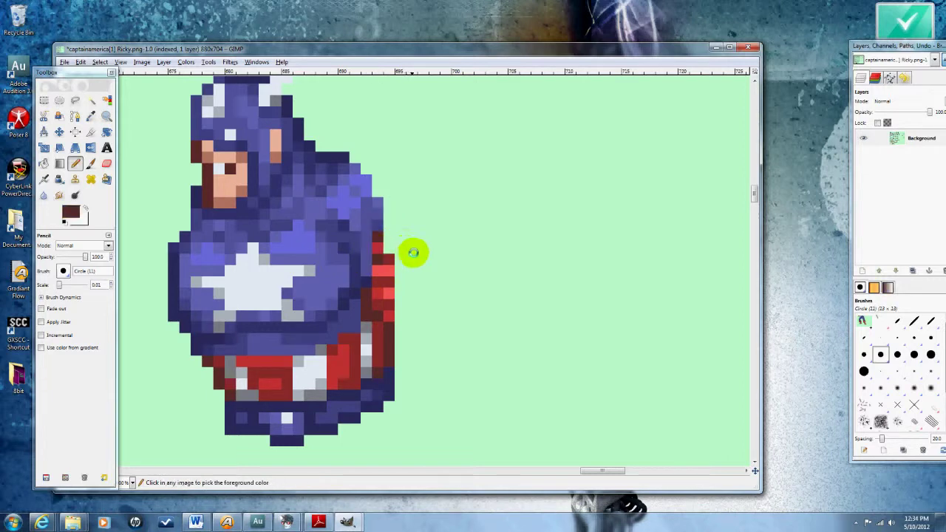
ctrl+scroll(414, 251, down, 1)
ctrl+scroll(435, 281, down, 1)
ctrl+scroll(466, 312, down, 1)
ctrl+scroll(477, 310, down, 2)
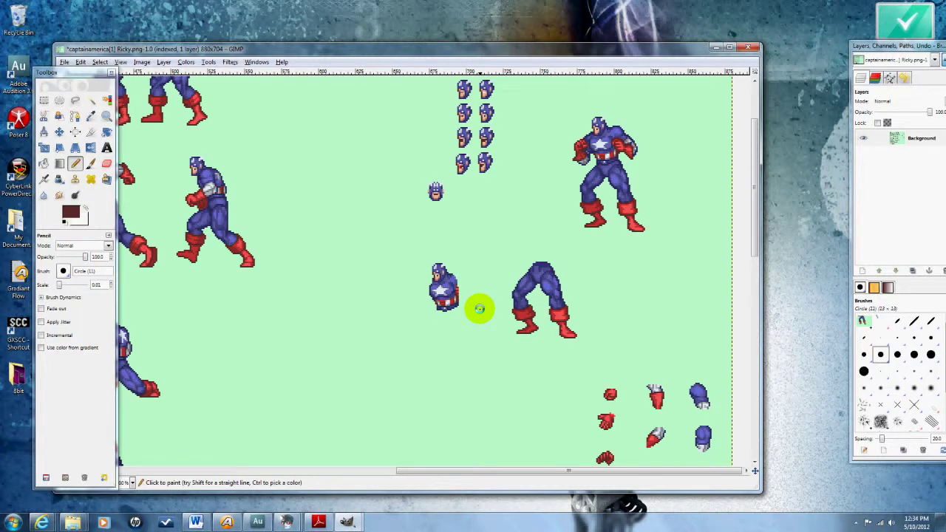
Draw a navy outline line up the right edge beside the red arm.
ctrl+scroll(478, 309, up, 1)
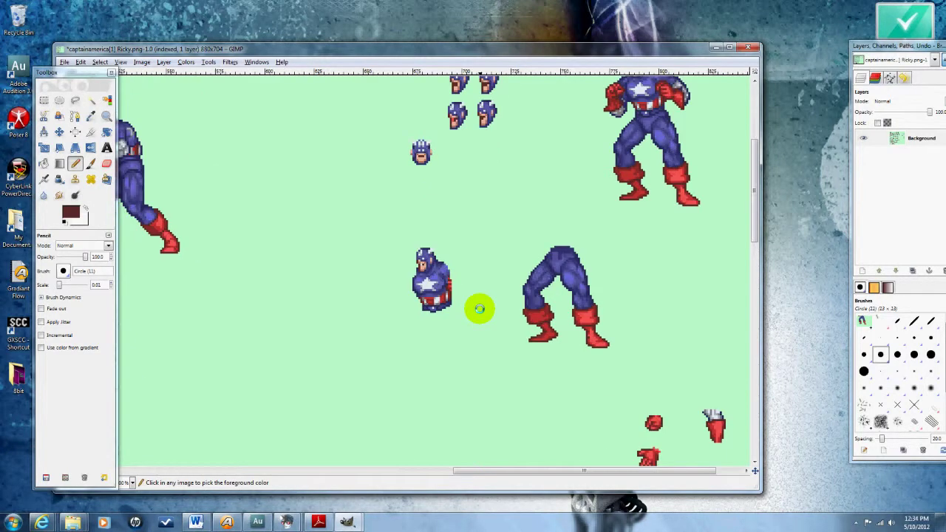
scroll(478, 309, up, 3)
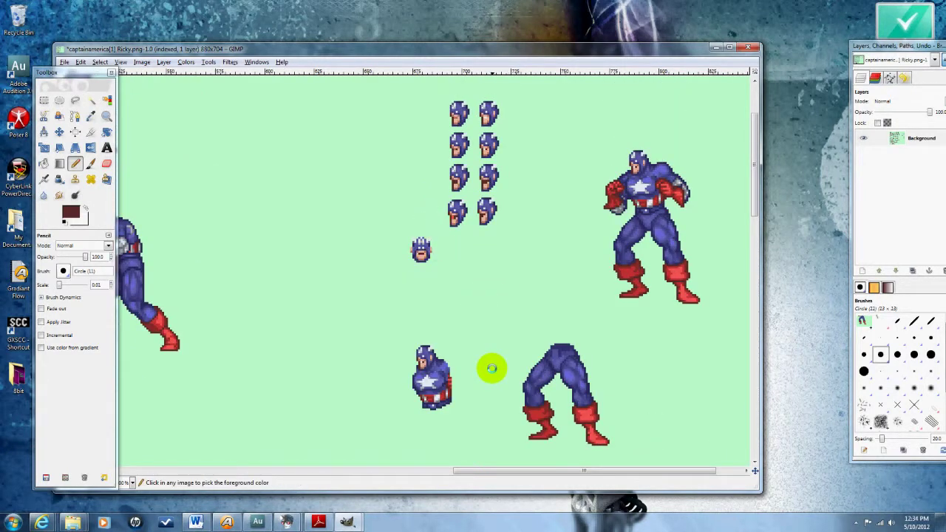
ctrl+scroll(492, 368, up, 2)
ctrl+click(359, 355)
ctrl+scroll(359, 354, up, 2)
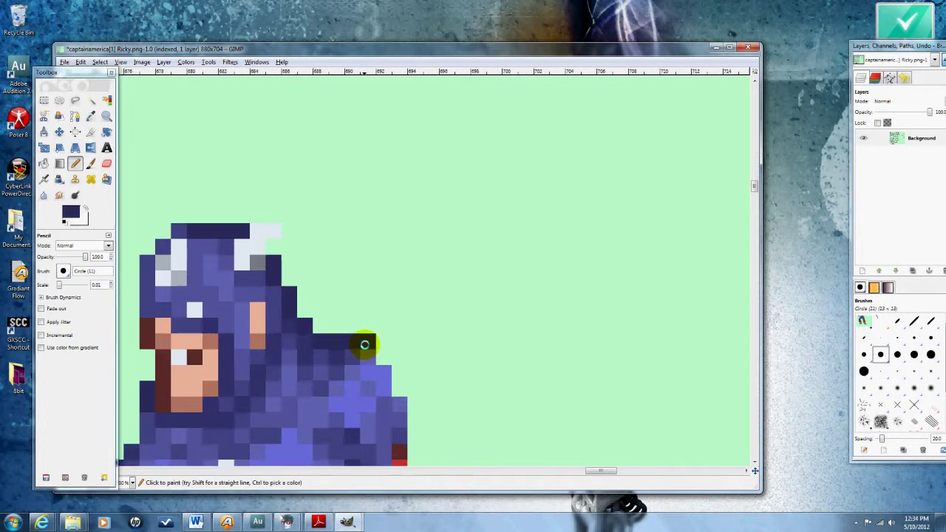
ctrl+scroll(436, 355, down, 1)
ctrl+scroll(443, 325, down, 1)
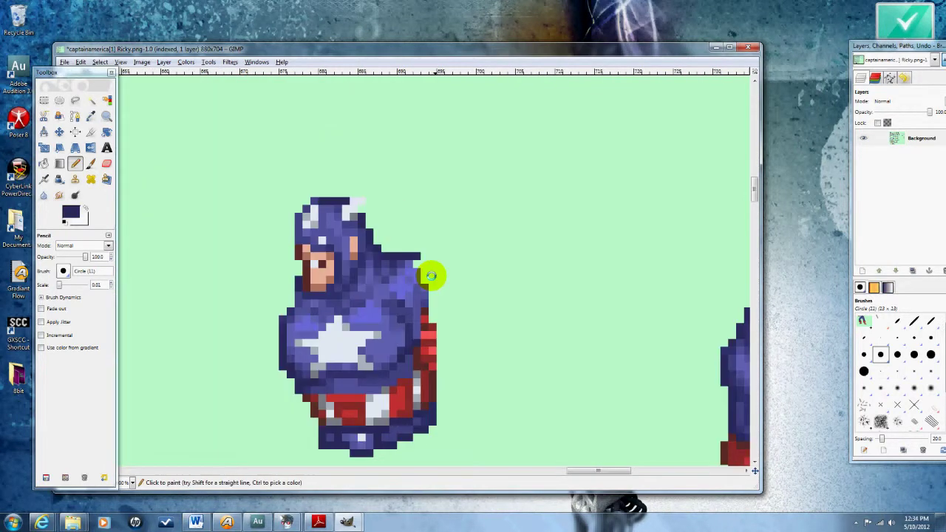
click(425, 263)
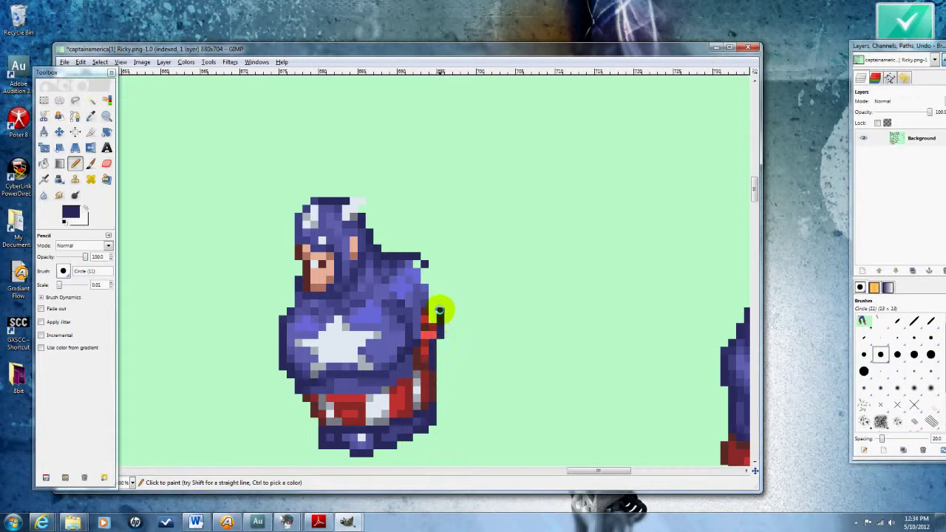
drag(440, 297, 436, 277)
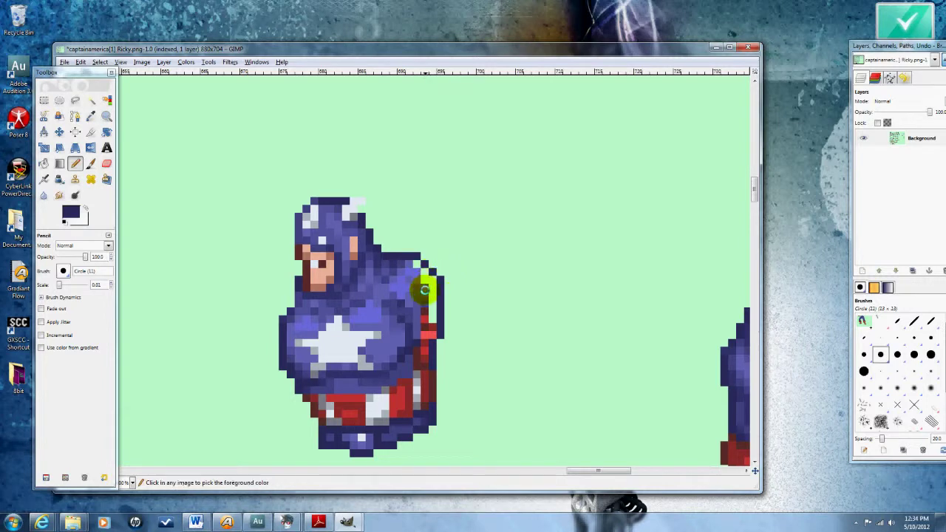
Pick a dark blue from the sprite and paint over the red side pixels.
ctrl+click(426, 289)
ctrl+click(417, 264)
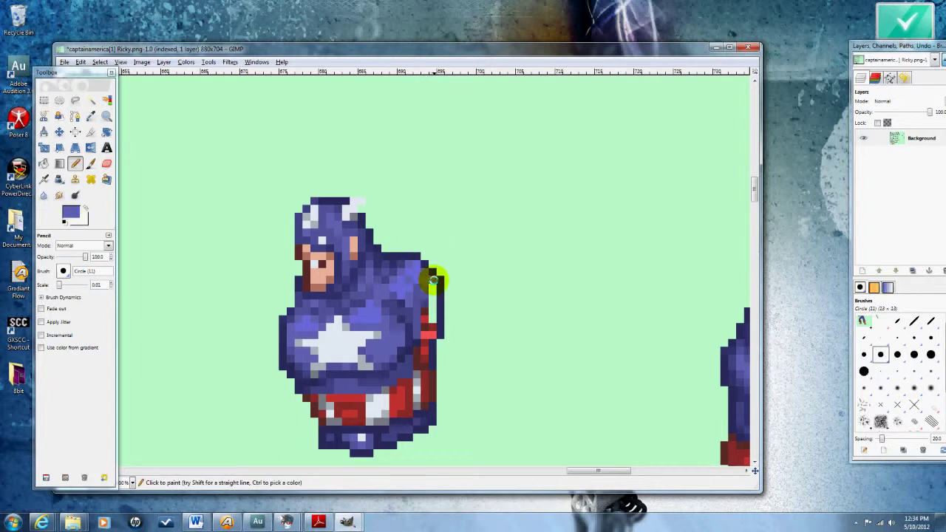
ctrl+click(432, 303)
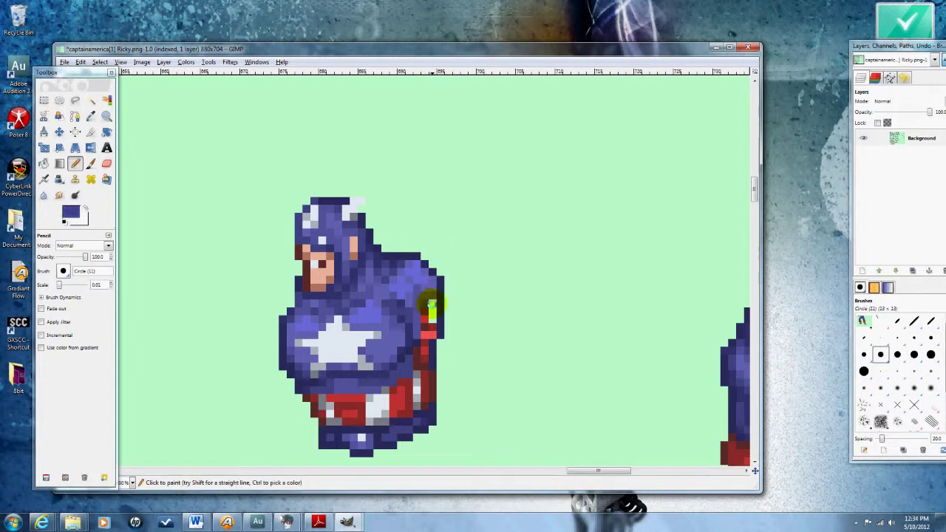
drag(433, 330, 423, 315)
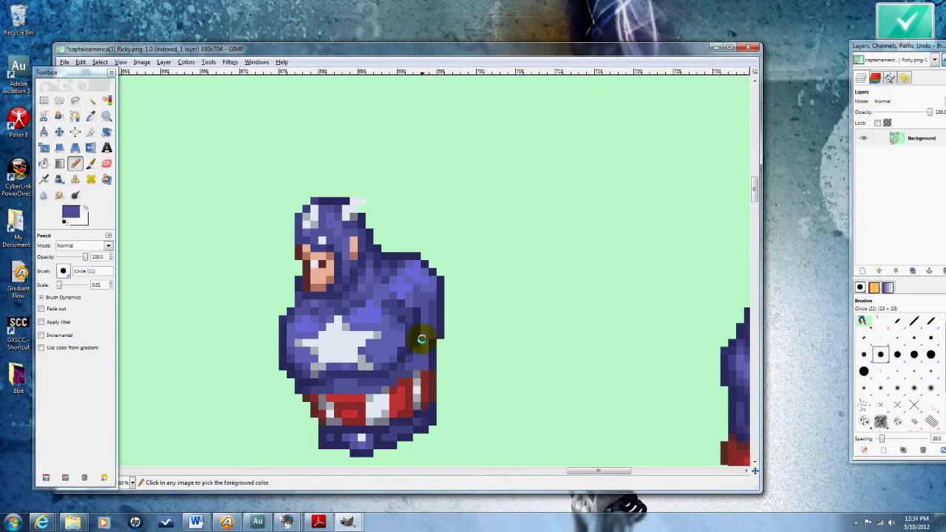
Paint out the torso piece's head pixels with background green.
ctrl+scroll(473, 361, down, 2)
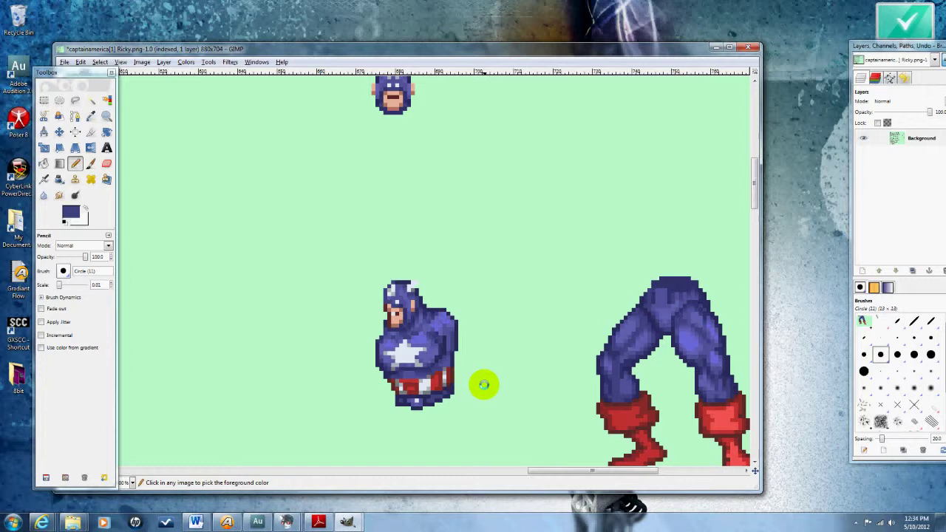
ctrl+scroll(484, 399, down, 1)
ctrl+scroll(489, 412, up, 1)
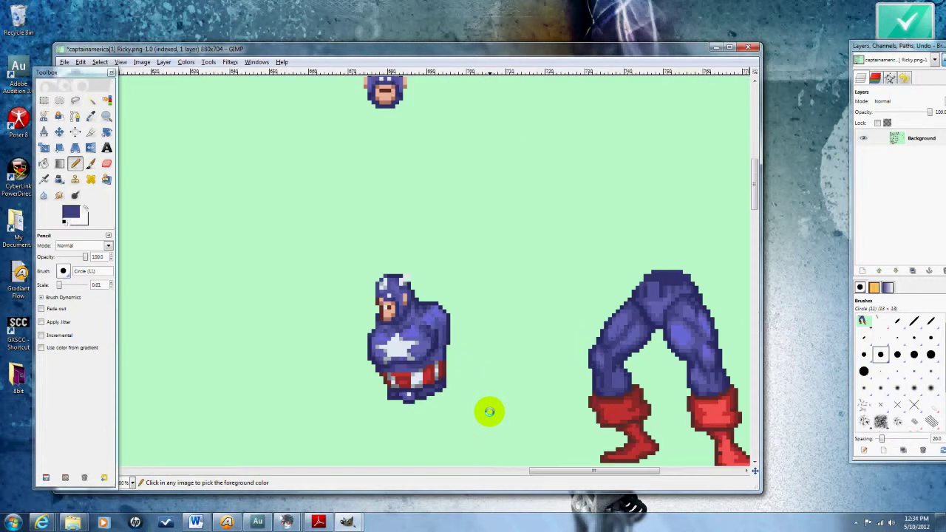
ctrl+scroll(452, 412, down, 1)
ctrl+scroll(452, 411, up, 1)
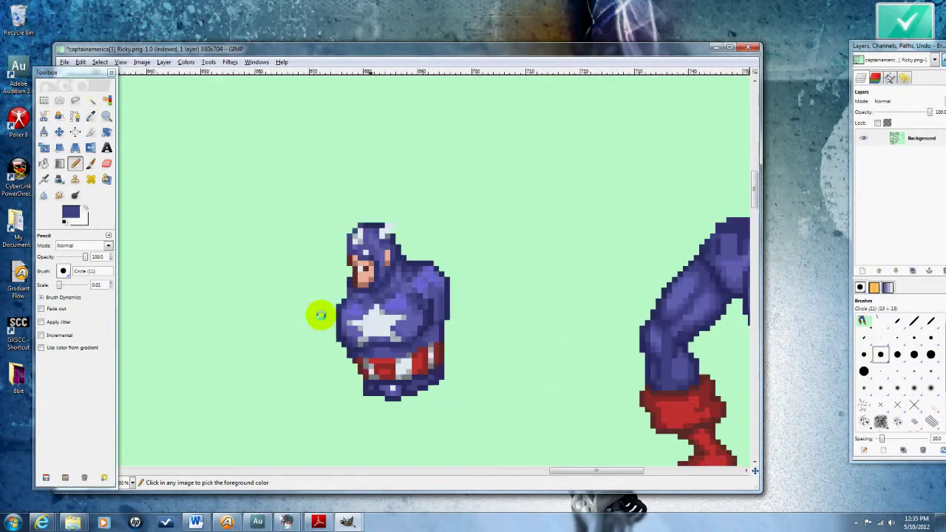
ctrl+click(271, 273)
ctrl+scroll(358, 291, up, 2)
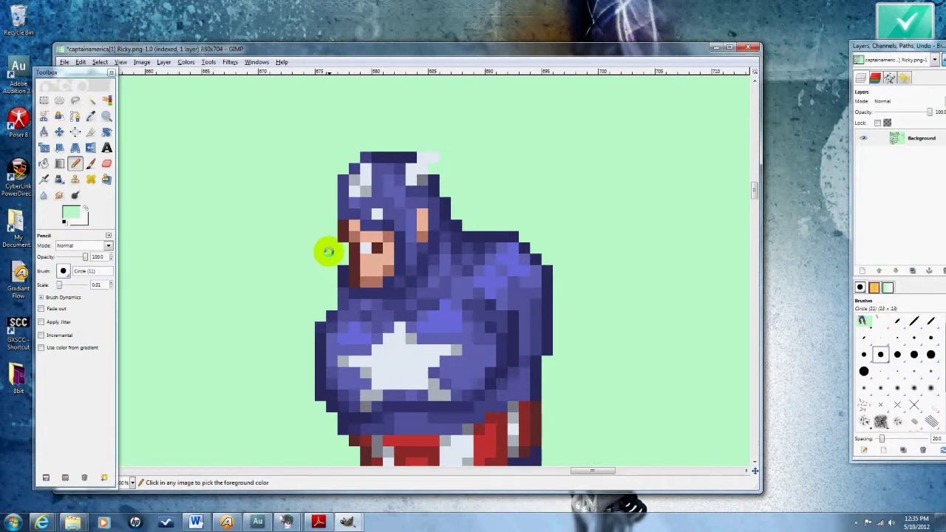
mouse_move(354, 290)
mouse_down()
mouse_move(406, 281)
mouse_move(431, 230)
mouse_move(414, 212)
mouse_move(372, 274)
mouse_move(391, 275)
mouse_move(425, 229)
mouse_move(376, 243)
mouse_move(359, 263)
mouse_move(363, 247)
mouse_move(342, 244)
mouse_move(359, 215)
mouse_move(433, 179)
mouse_move(340, 229)
mouse_move(401, 181)
mouse_move(376, 156)
mouse_move(415, 189)
mouse_up()
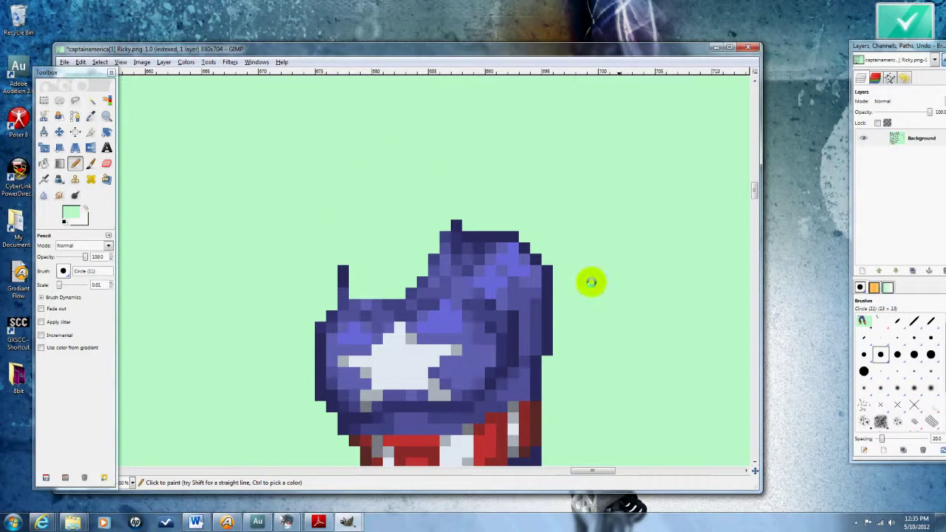
Pencil a navy outline row across the top of the torso.
ctrl+click(346, 287)
click(344, 270)
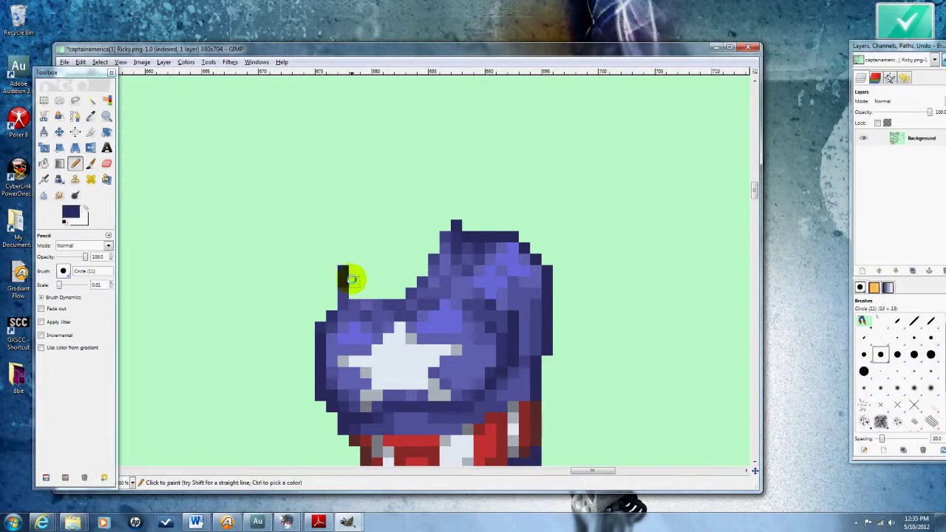
click(364, 269)
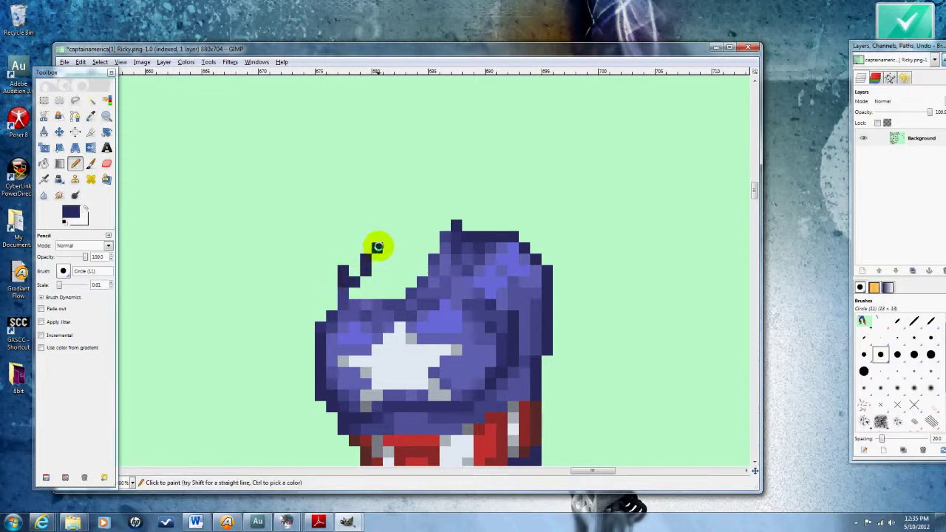
mouse_move(377, 247)
mouse_down()
mouse_move(437, 218)
mouse_move(392, 251)
mouse_move(414, 261)
mouse_move(374, 270)
mouse_up()
ctrl+click(439, 236)
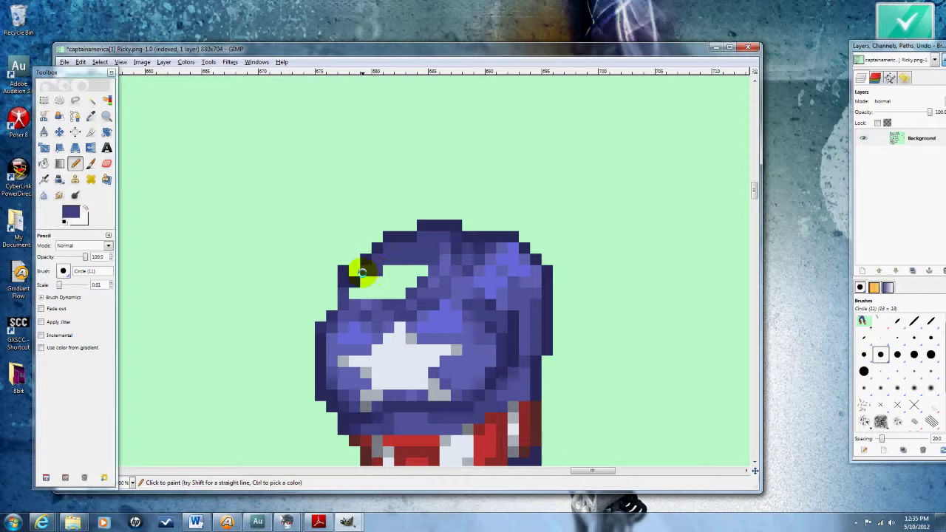
Fill the white gap at the upper-left shoulder with navy shades.
ctrl+click(361, 286)
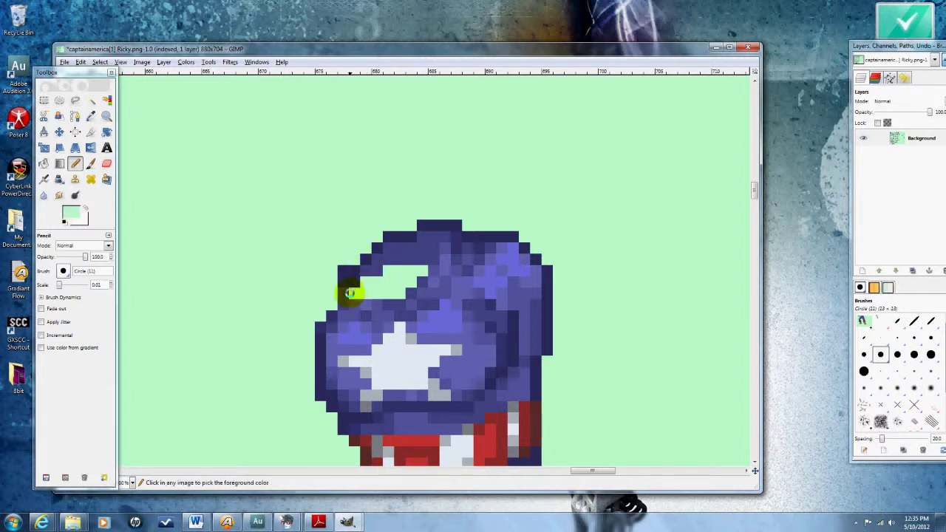
ctrl+click(350, 293)
mouse_move(362, 292)
mouse_down()
mouse_move(380, 281)
mouse_move(396, 289)
mouse_move(423, 271)
mouse_up()
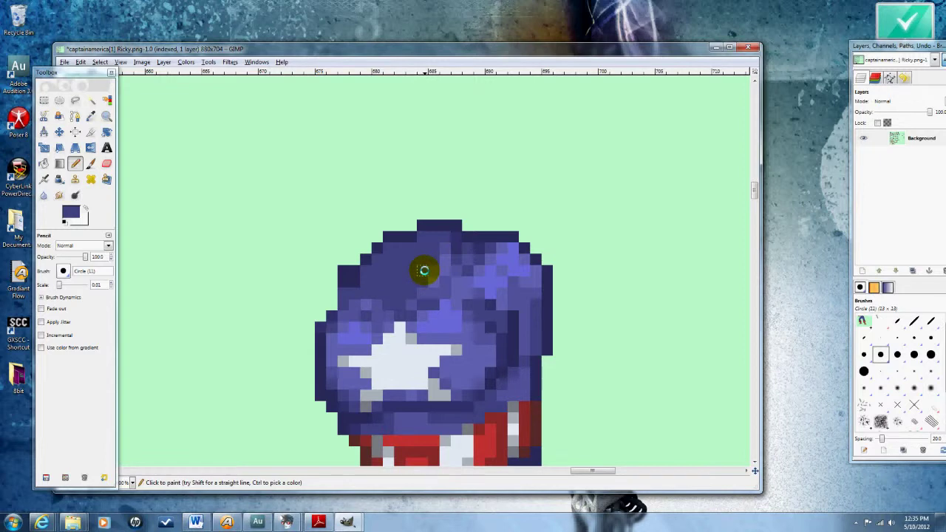
ctrl+click(397, 240)
mouse_move(367, 263)
mouse_down()
mouse_move(420, 235)
mouse_move(415, 241)
mouse_move(428, 246)
mouse_move(401, 288)
mouse_move(371, 289)
mouse_up()
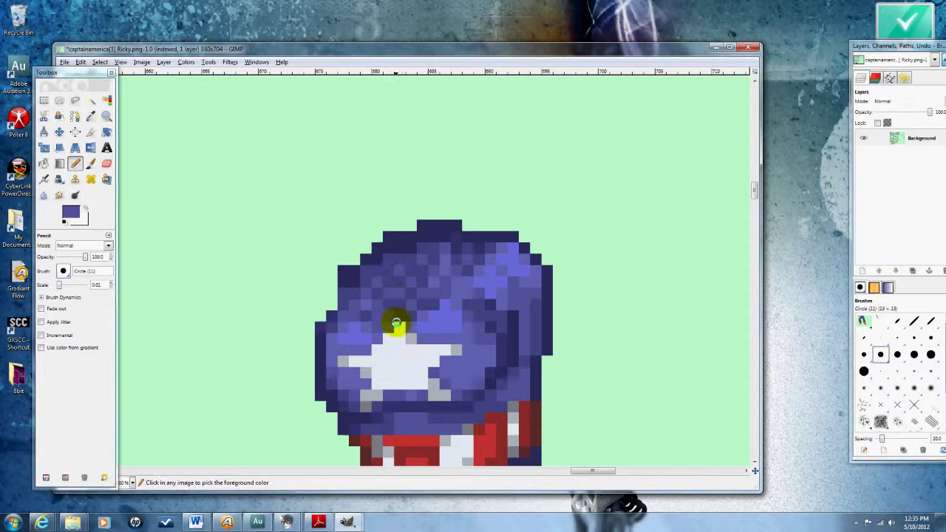
Sample the light green background as the active colour.
scroll(459, 363, down, 2)
scroll(473, 377, down, 1)
scroll(486, 401, down, 1)
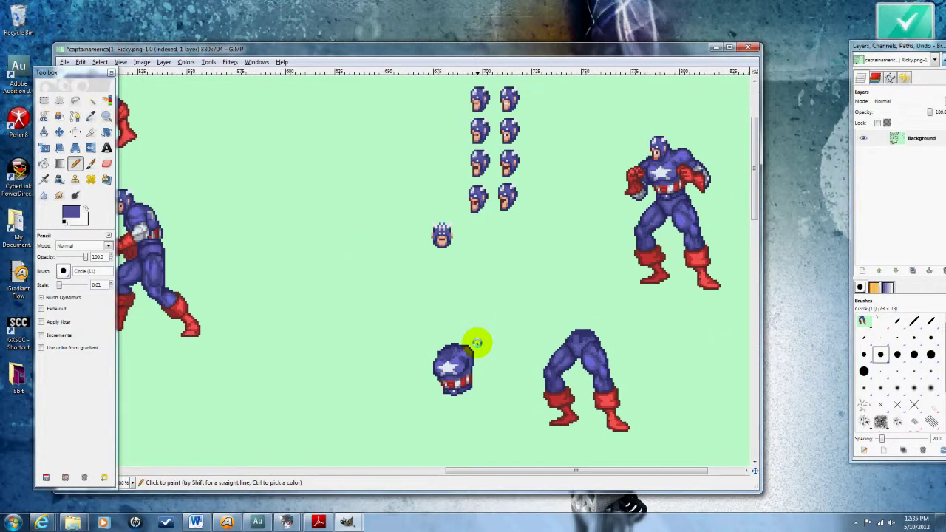
scroll(433, 359, up, 1)
scroll(425, 332, up, 2)
ctrl+click(421, 325)
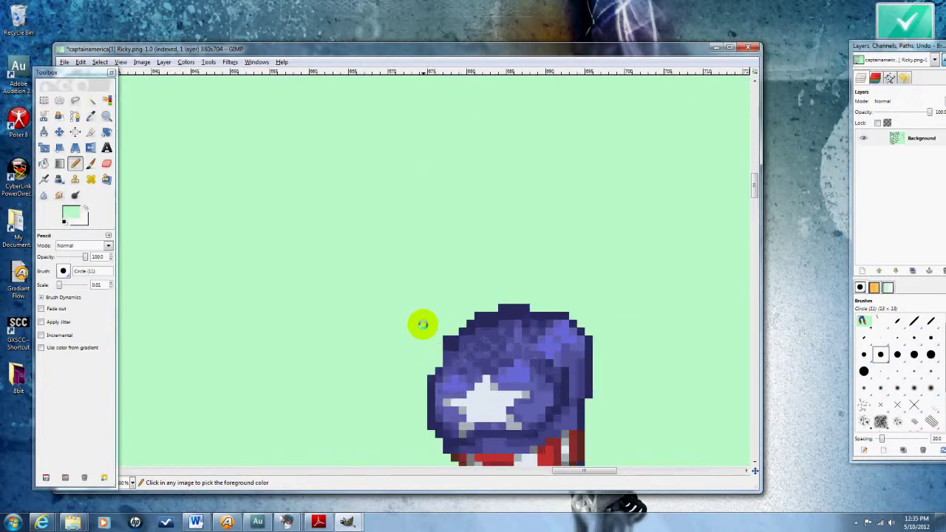
scroll(425, 373, down, 2)
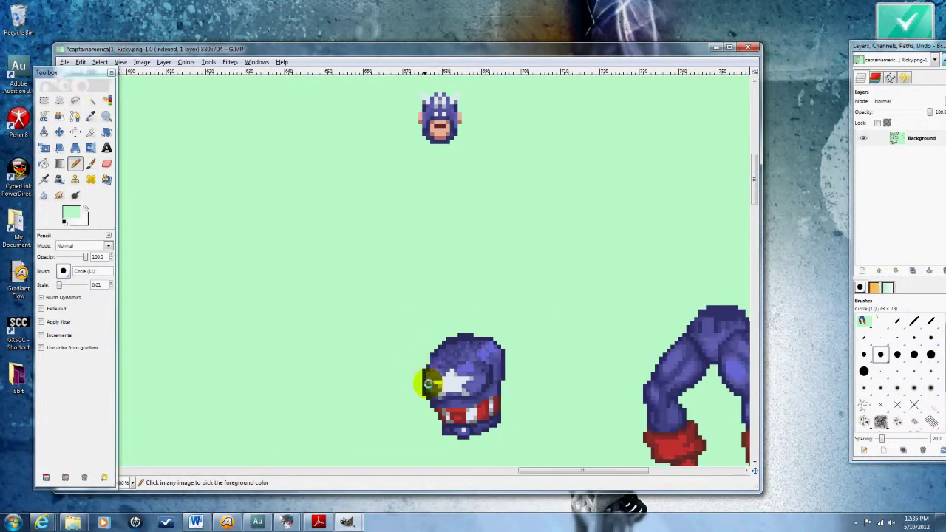
scroll(429, 382, down, 1)
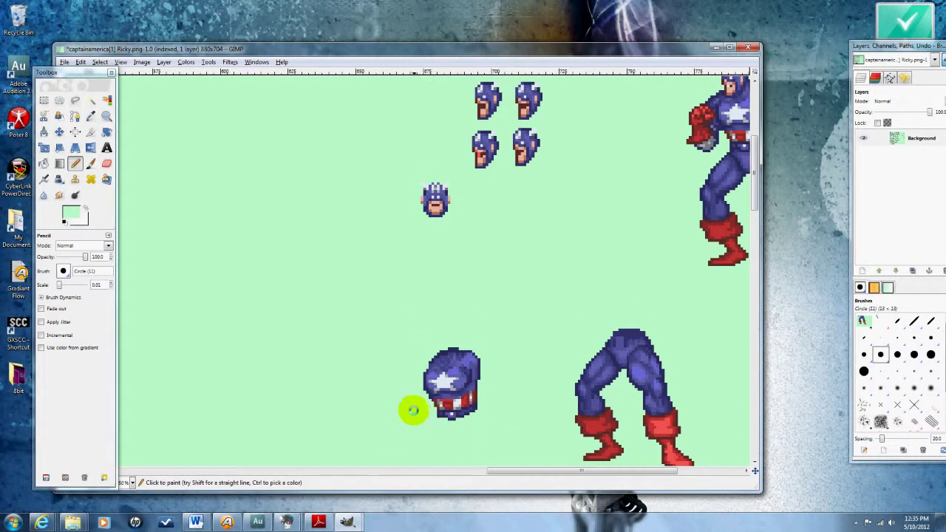
scroll(510, 388, down, 1)
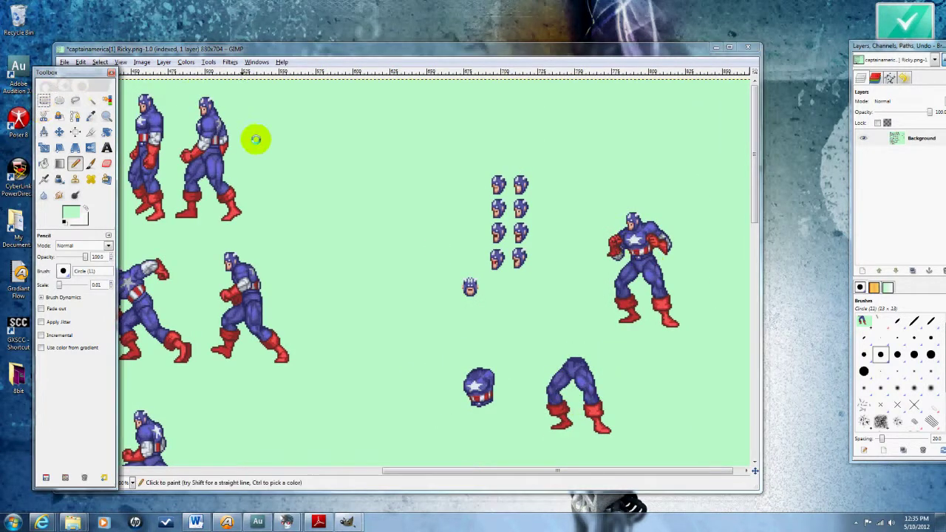
Copy, then clear the standing Captain America figure next to the cut-out heads, leaving green.
click(44, 100)
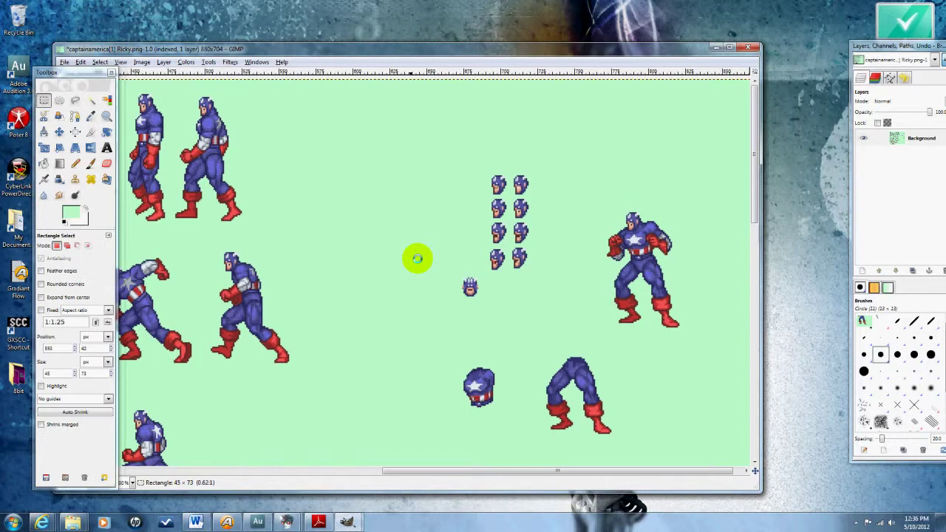
drag(417, 258, 433, 268)
key(ctrl+c)
drag(401, 237, 656, 299)
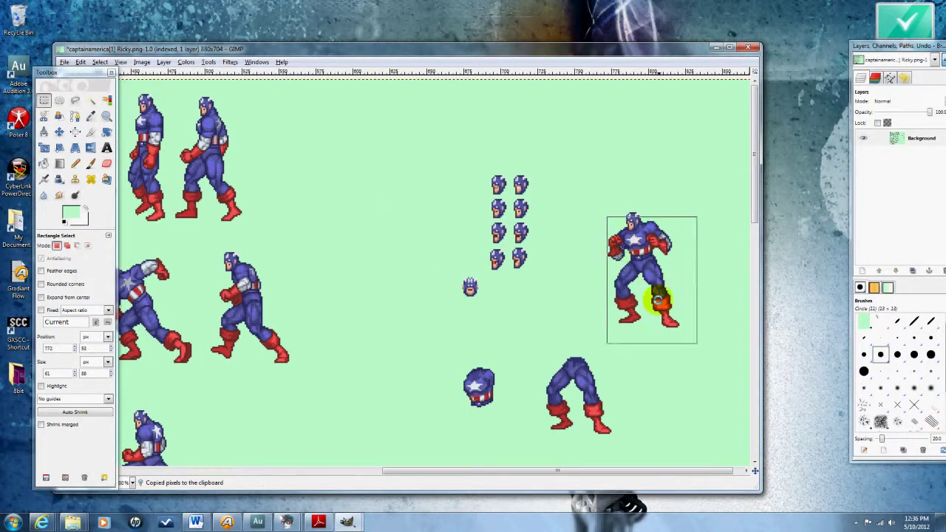
key(Delete)
click(668, 343)
Save the edited sprite sheet back to its PNG file.
key(minus)
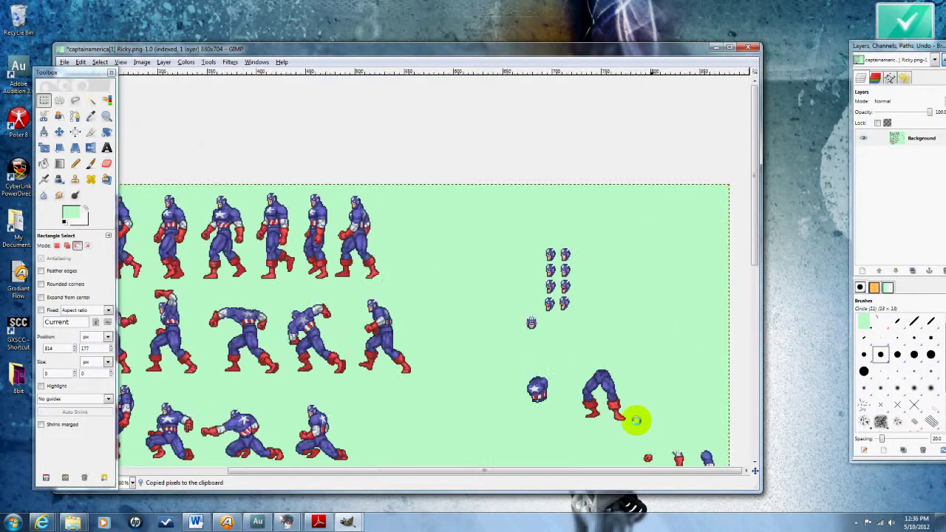
key(minus)
key(plus)
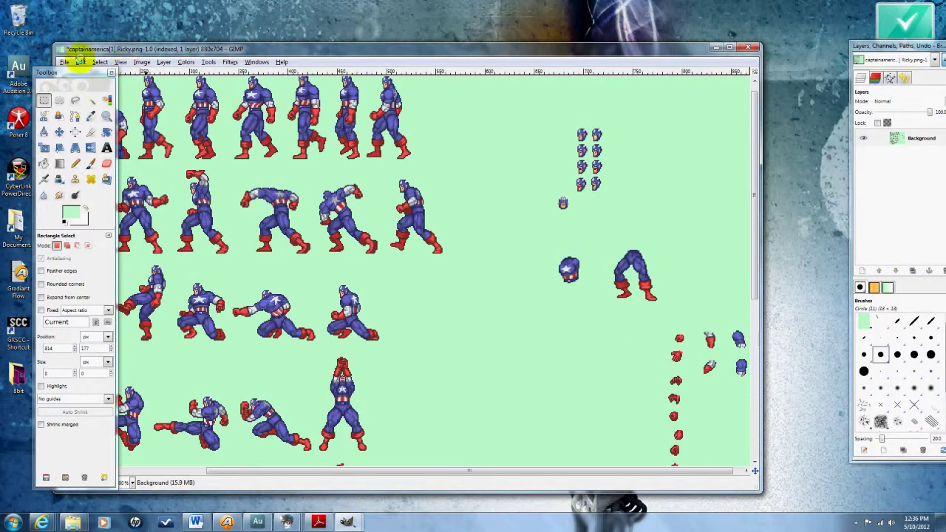
drag(76, 77, 47, 73)
click(65, 62)
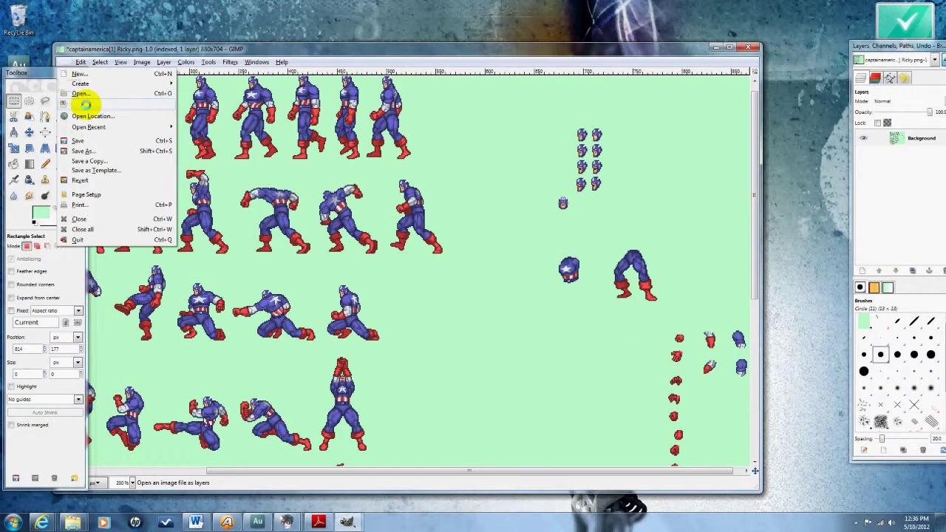
click(78, 140)
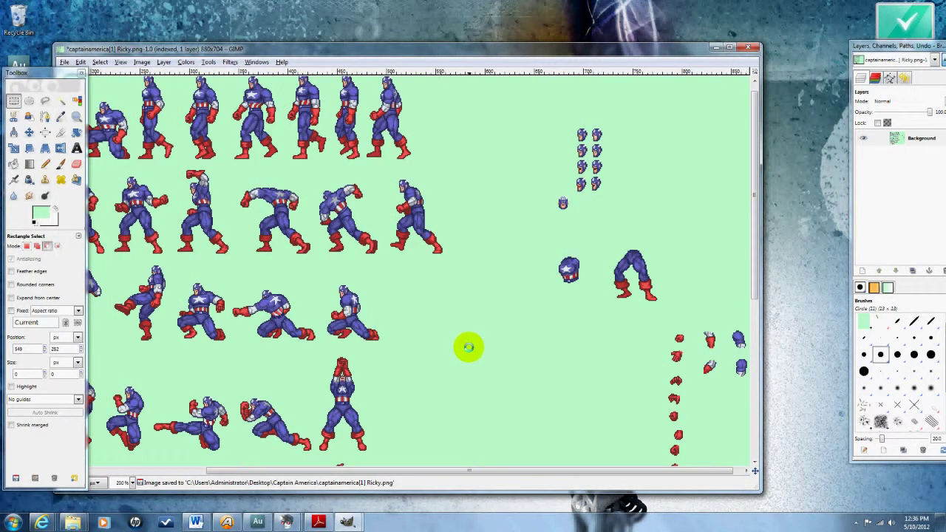
key(minus)
key(plus)
Copy the kneeling figure from the bottom row and anchor a pasted copy beside the body parts.
scroll(471, 342, left, 3)
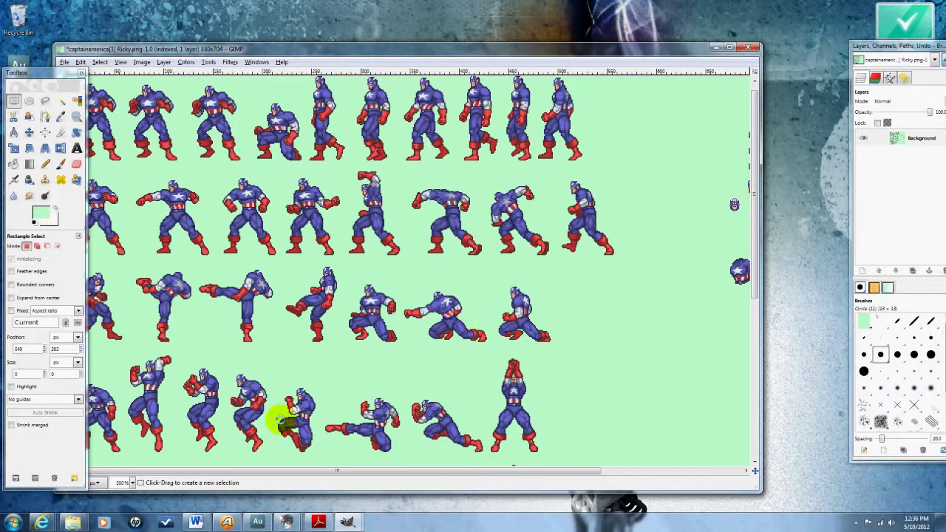
drag(229, 402, 273, 457)
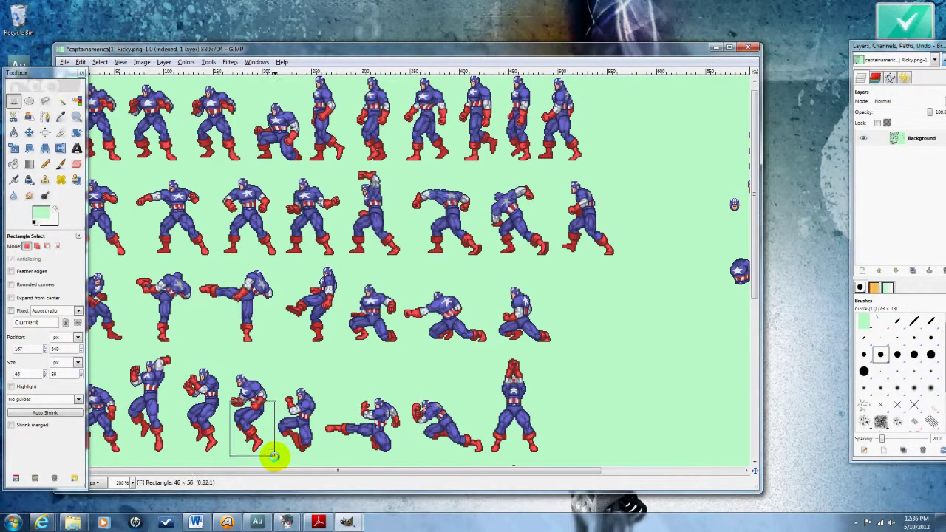
click(272, 363)
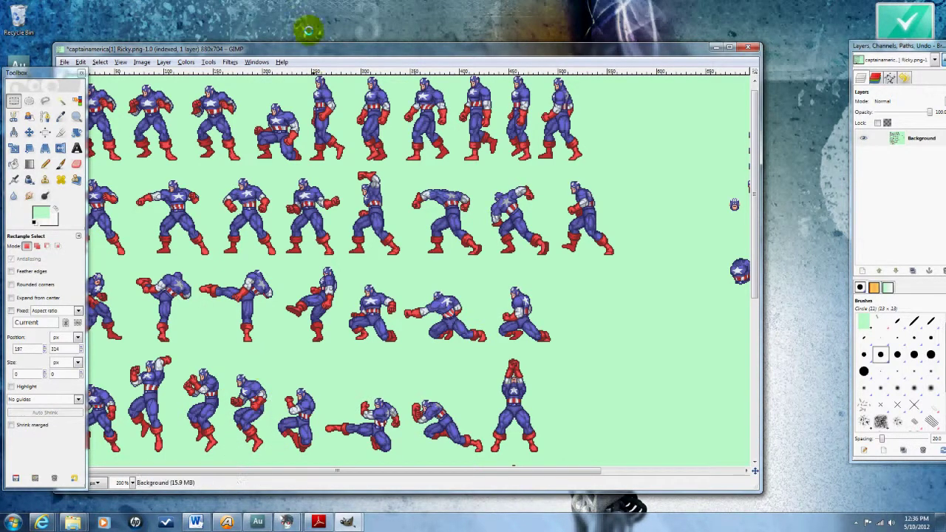
drag(308, 47, 356, 29)
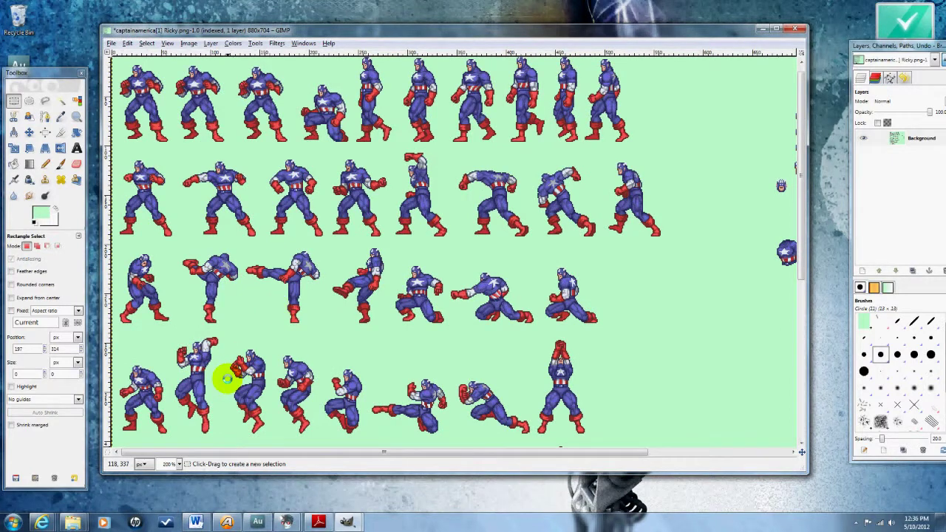
mouse_move(228, 378)
mouse_down()
mouse_move(281, 434)
mouse_move(610, 330)
mouse_up()
key(ctrl+c)
key(ctrl+v)
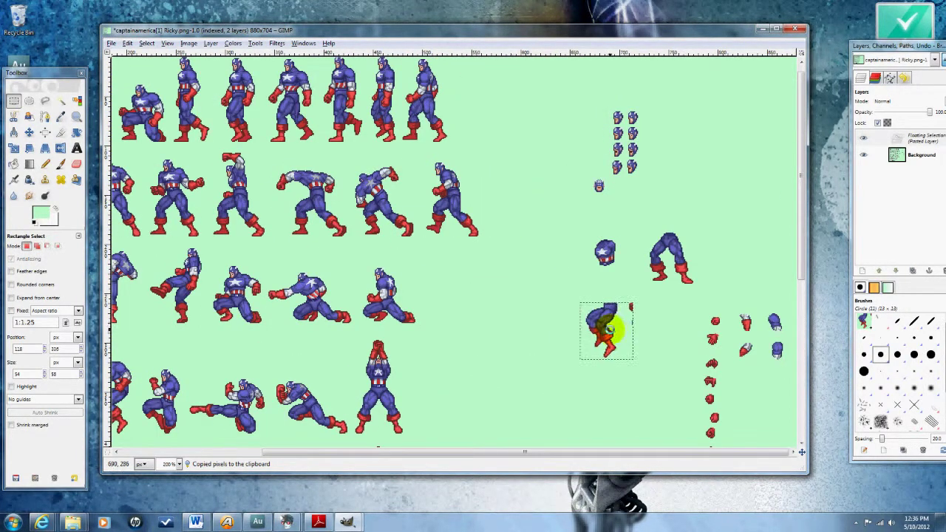
click(531, 325)
Paint out the stray dark bar, red fragment and ragged top edge with green pencil.
scroll(490, 340, up, 1)
scroll(488, 336, down, 1)
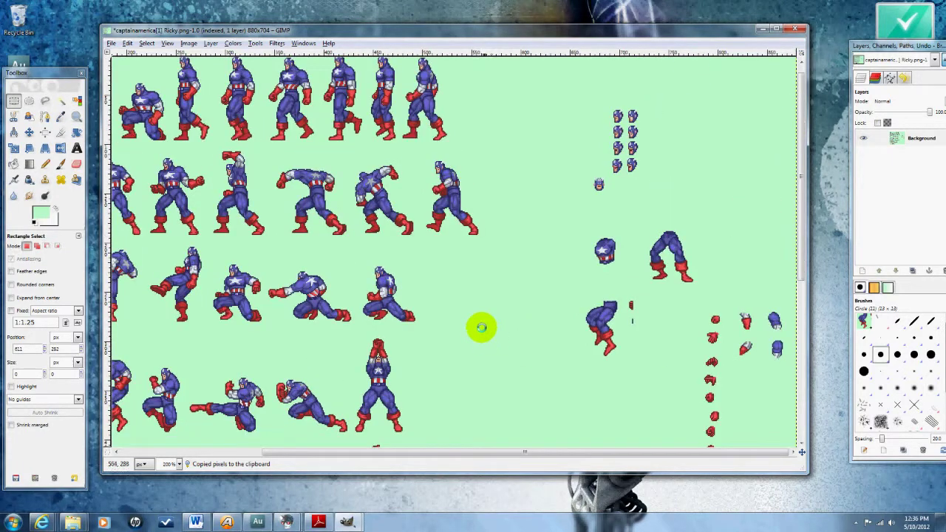
scroll(490, 317, down, 1)
scroll(591, 243, up, 4)
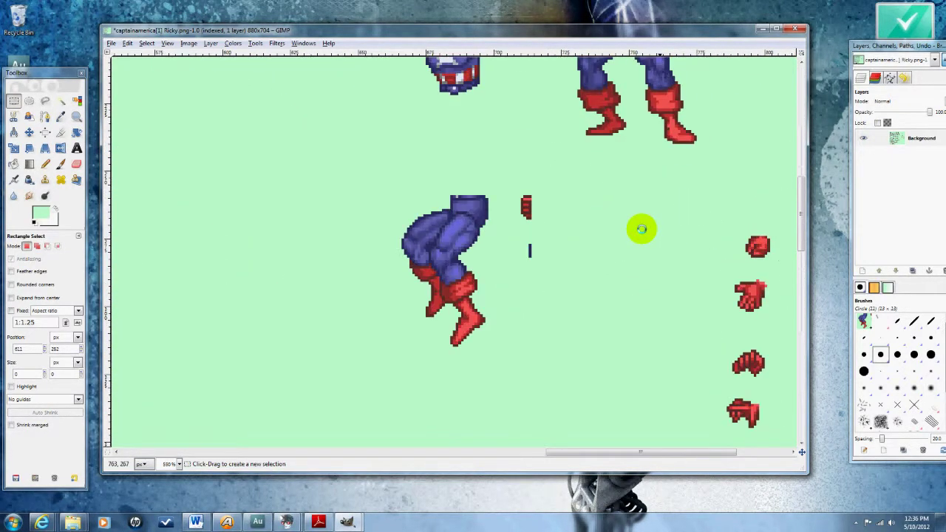
click(45, 163)
scroll(518, 234, up, 2)
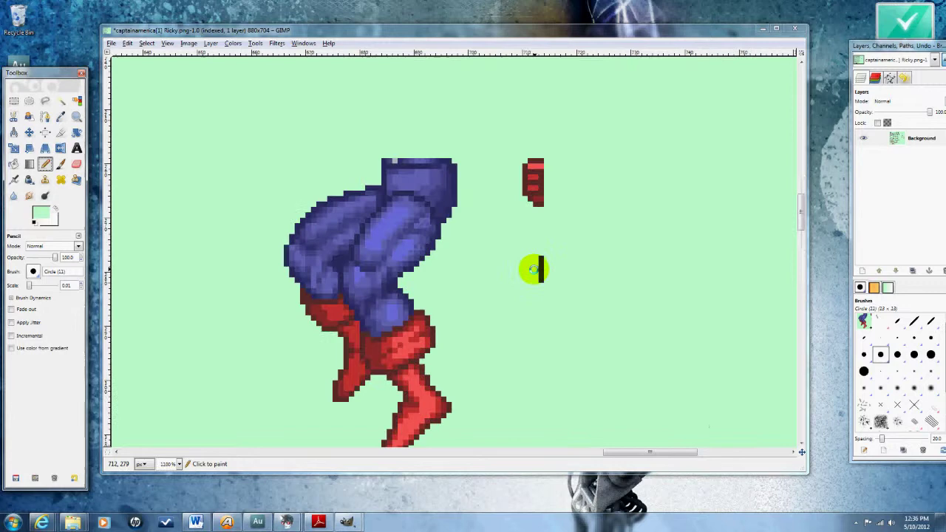
drag(534, 255, 538, 277)
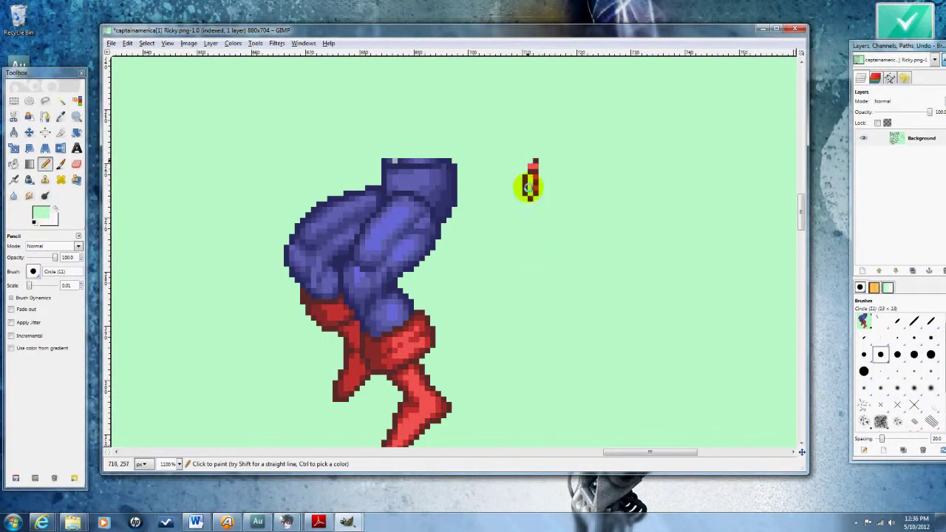
drag(530, 186, 534, 181)
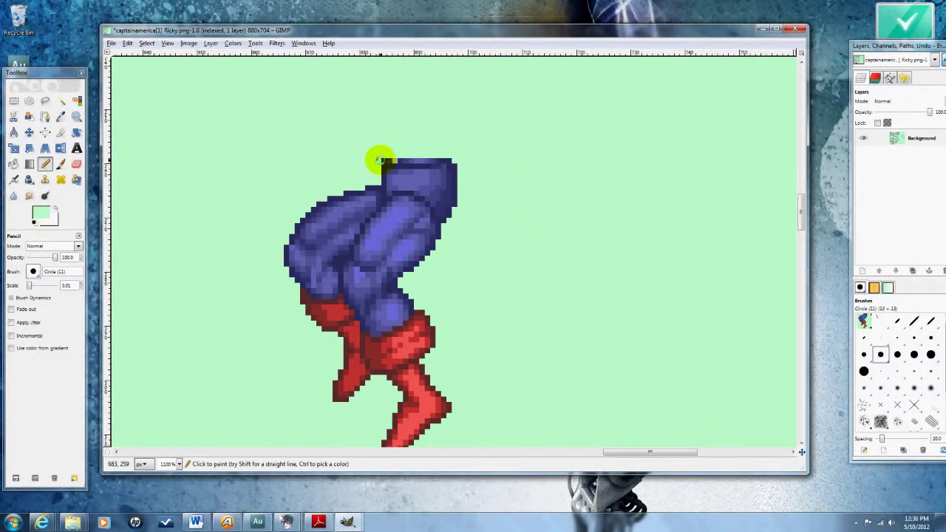
drag(378, 160, 418, 158)
Draw a dark navy outline along the top of the sitting legs.
ctrl+click(432, 159)
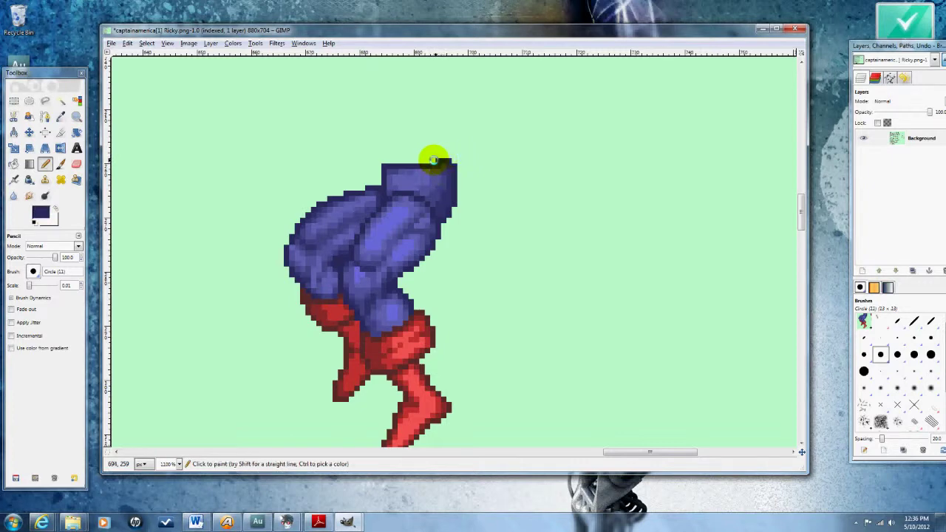
mouse_move(393, 161)
mouse_down()
mouse_move(430, 152)
mouse_move(401, 152)
mouse_move(430, 153)
mouse_move(418, 152)
mouse_up()
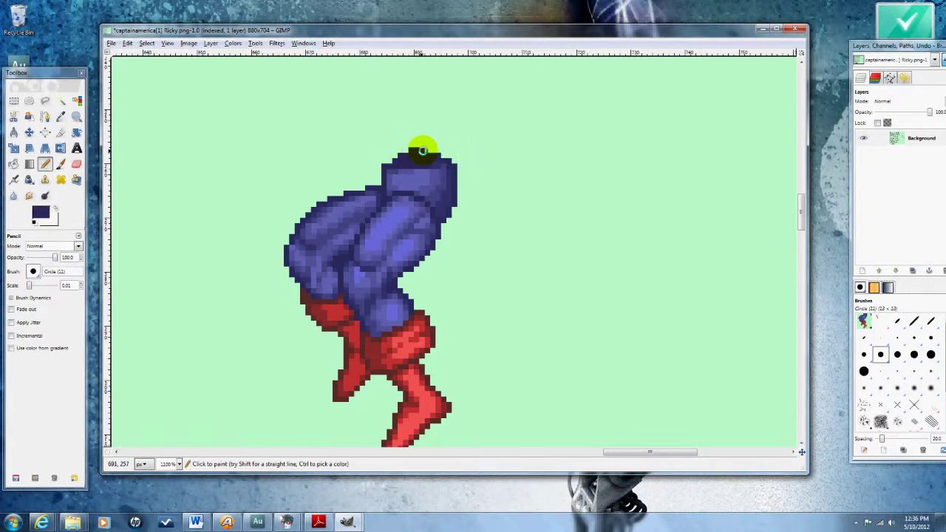
scroll(507, 226, down, 2)
scroll(540, 254, down, 1)
scroll(466, 226, down, 1)
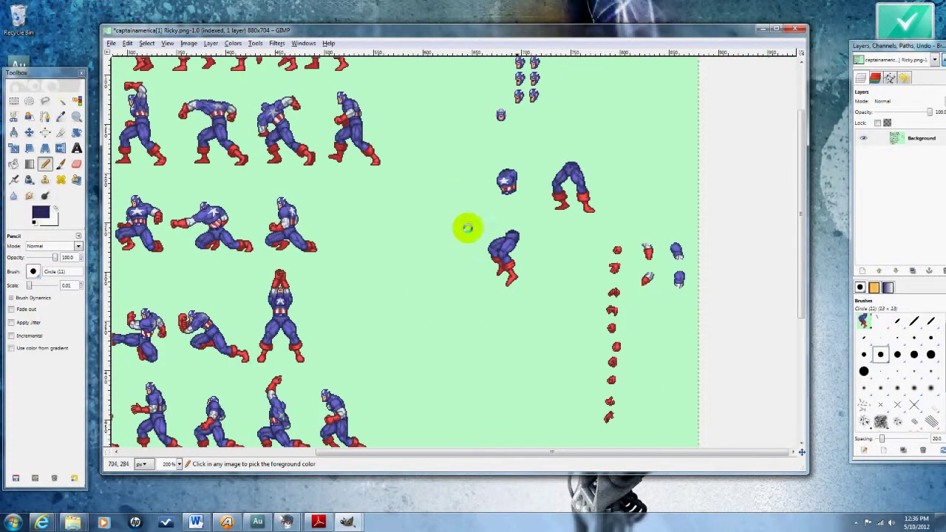
Save the sprite sheet again.
click(112, 43)
click(137, 120)
scroll(480, 279, down, 1)
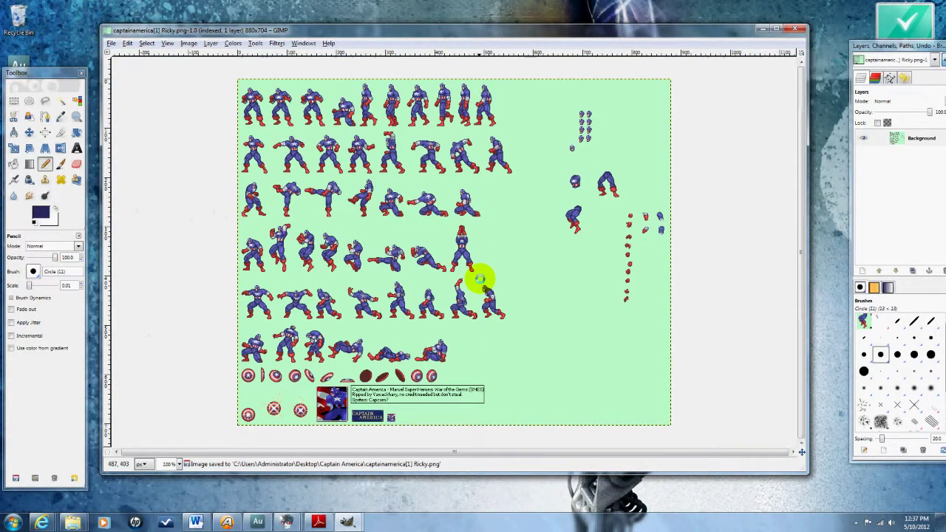
scroll(520, 295, up, 1)
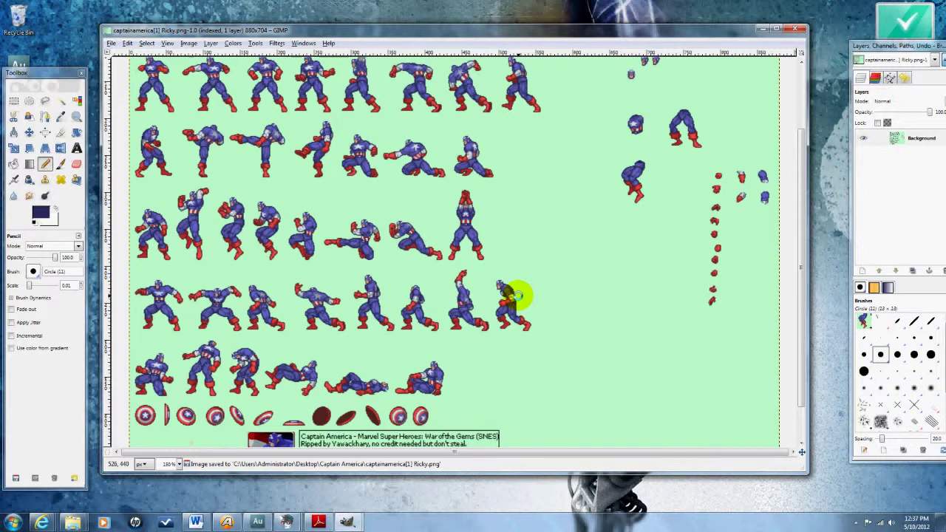